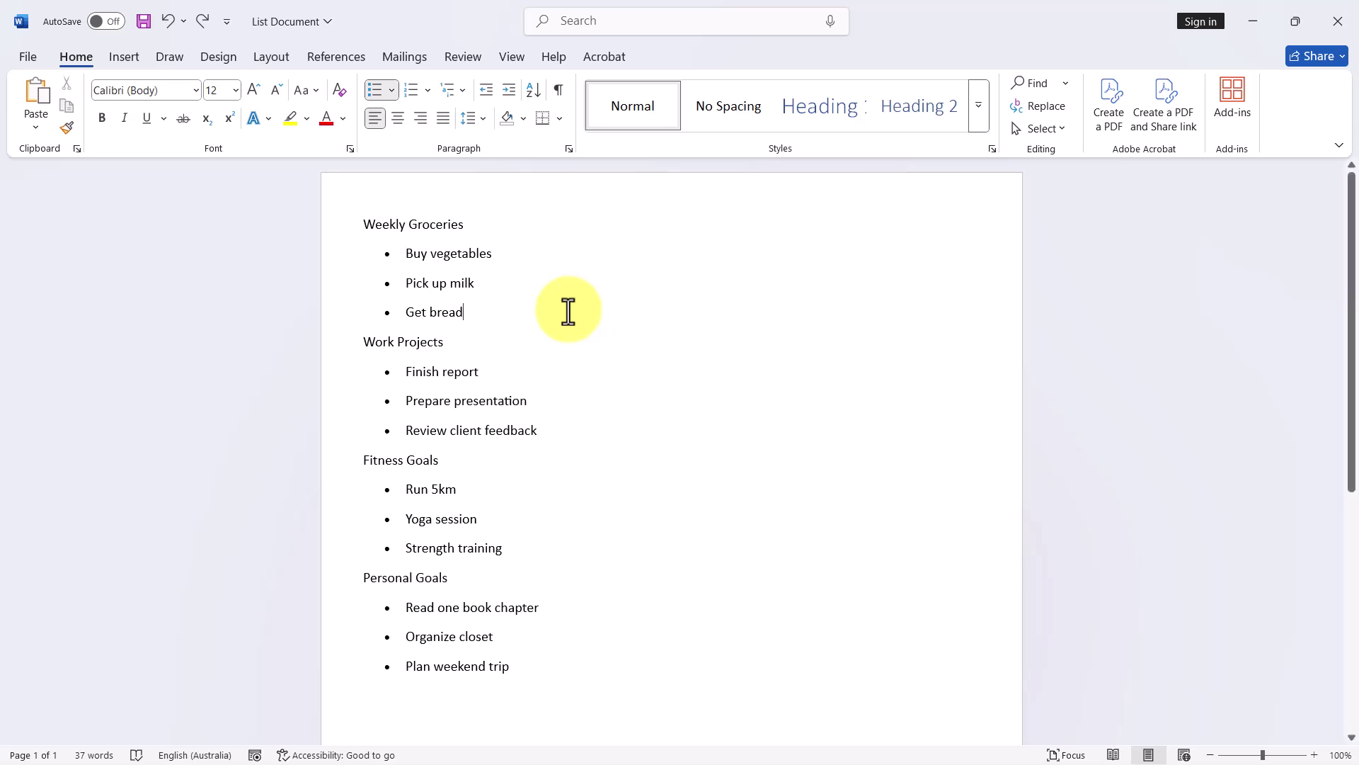
# - Format the "Weekly Groceries" heading in Times New Roman, 14 pt, with red text
pyautogui.scroll(-1, 568, 310)
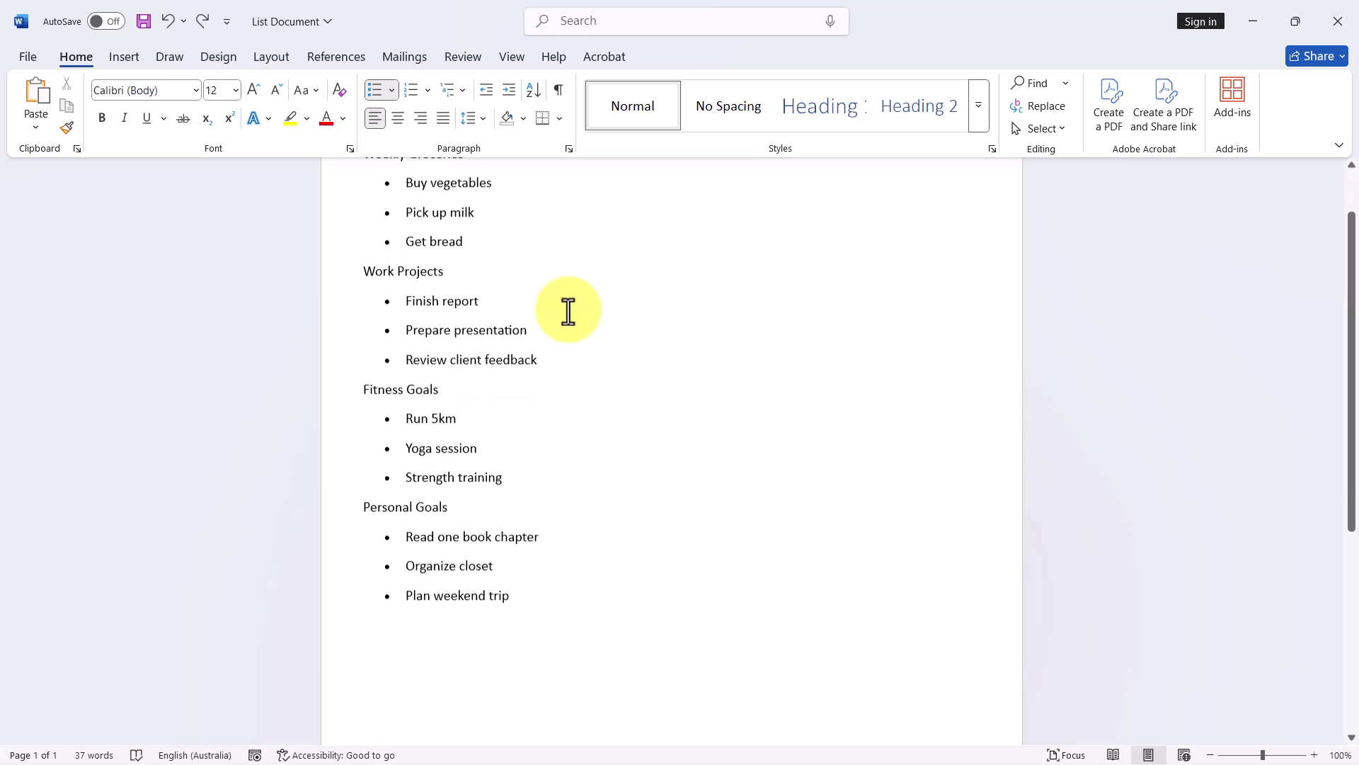
pyautogui.scroll(1, 565, 311)
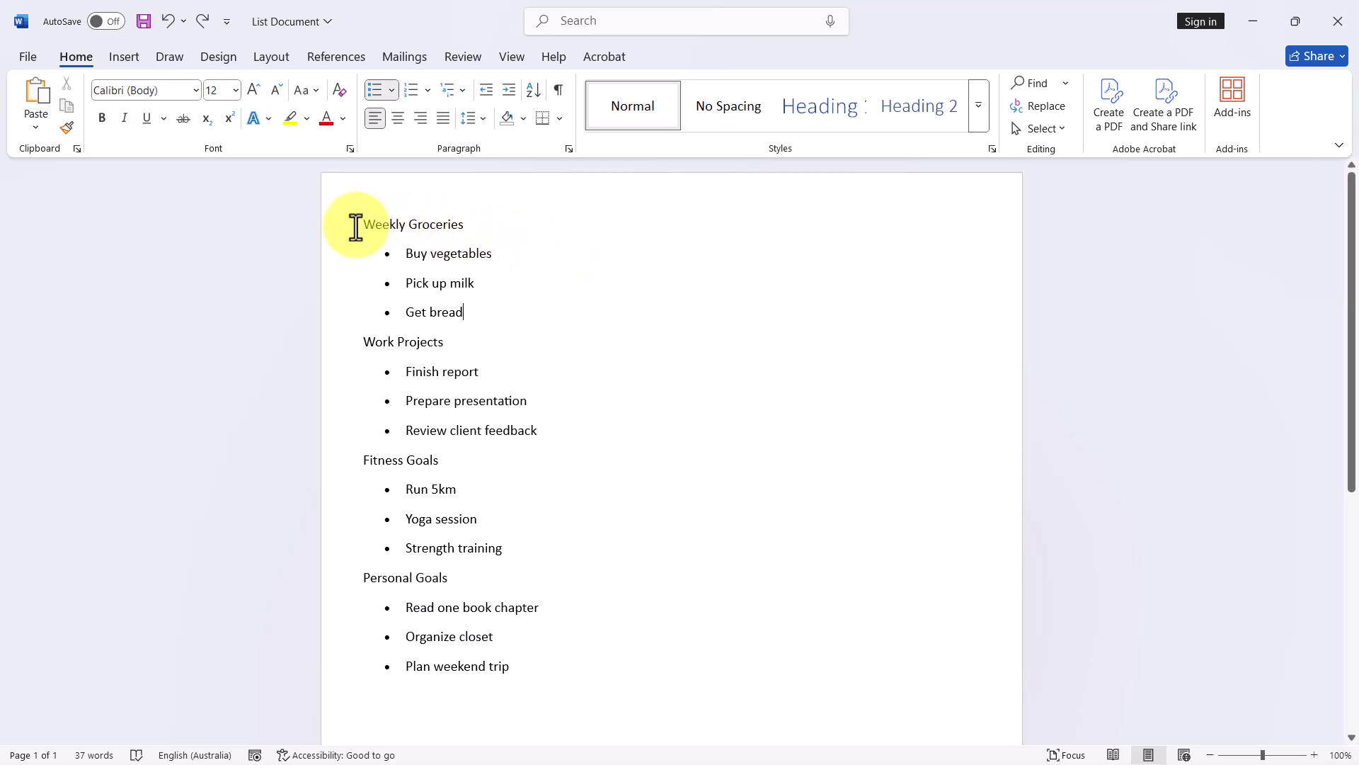
pyautogui.moveTo(361, 225); pyautogui.dragTo(446, 227)
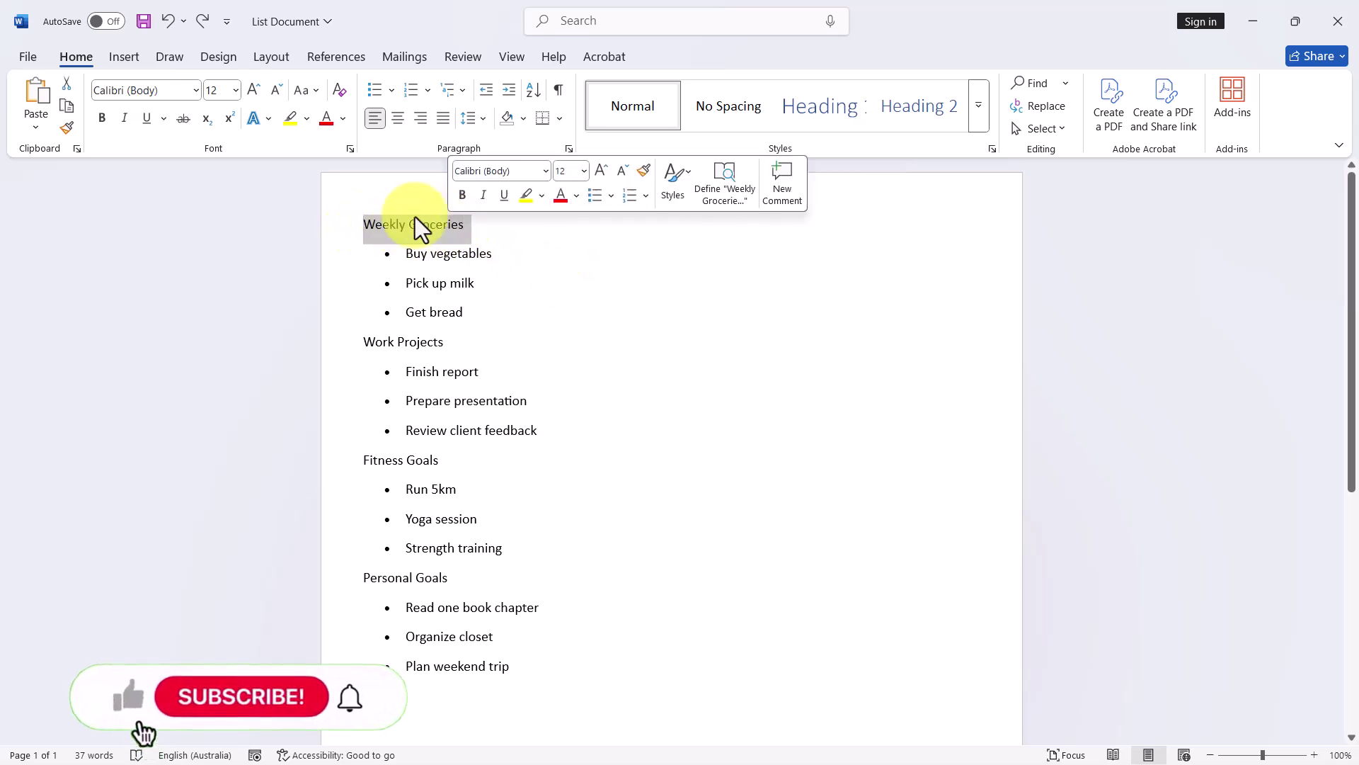
pyautogui.click(196, 90)
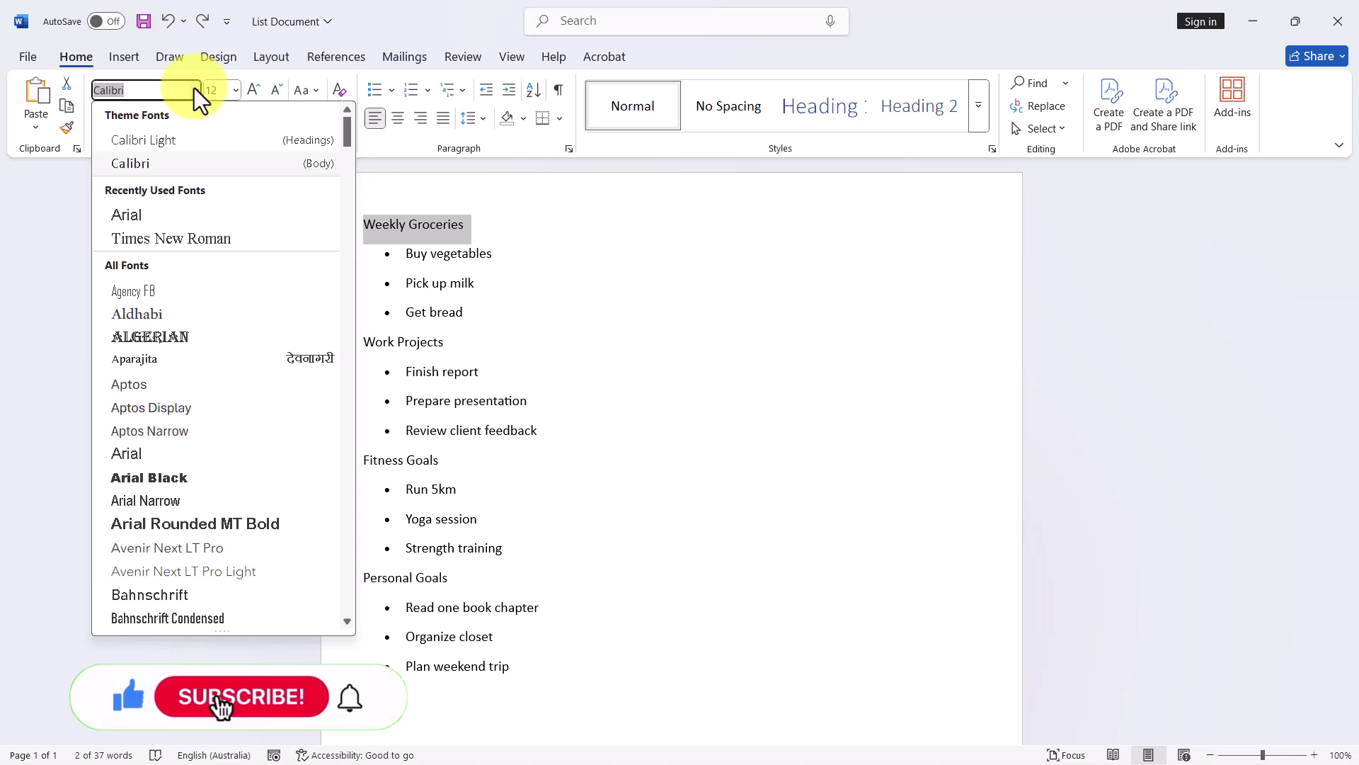
pyautogui.click(182, 237)
pyautogui.click(254, 90)
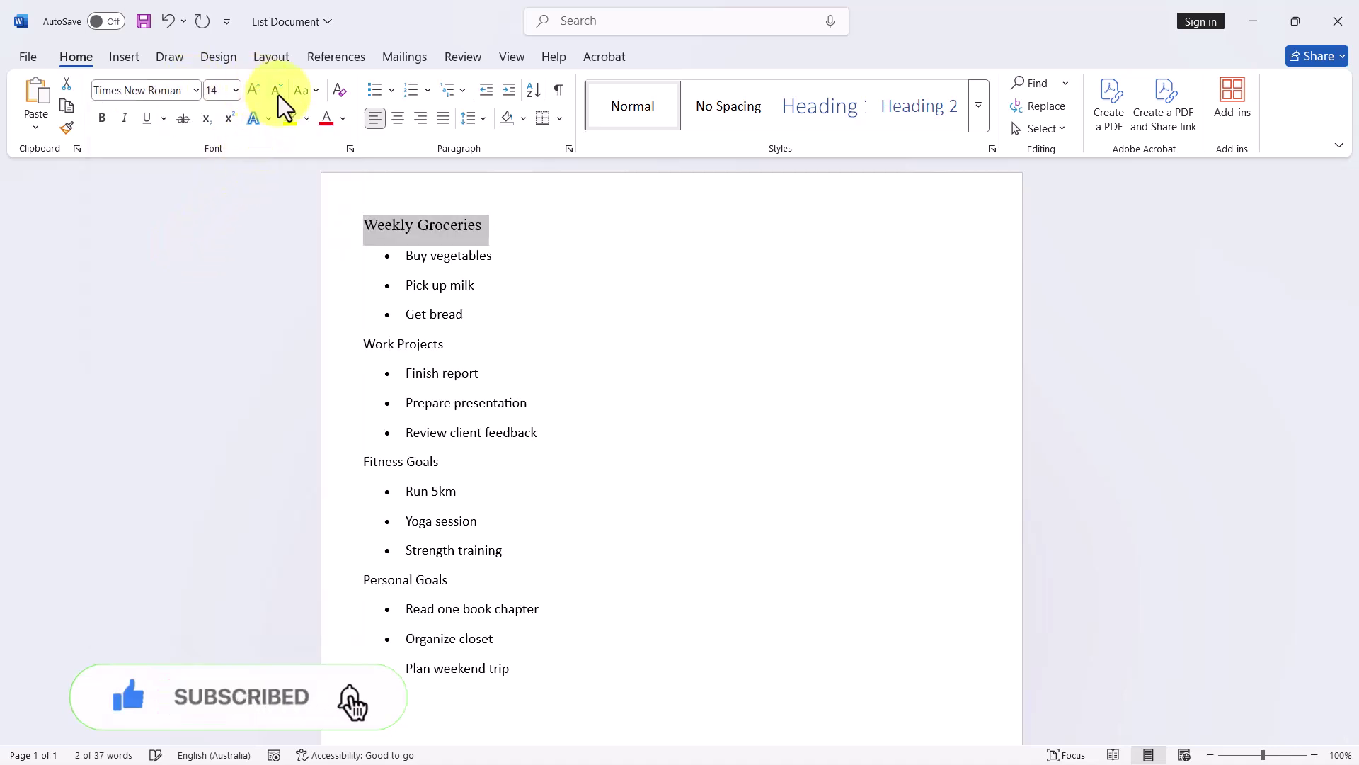
pyautogui.click(324, 118)
# - Format the "Work Projects" heading in Times New Roman, 14 pt, with red text
pyautogui.moveTo(361, 344); pyautogui.dragTo(450, 344)
pyautogui.click(196, 90)
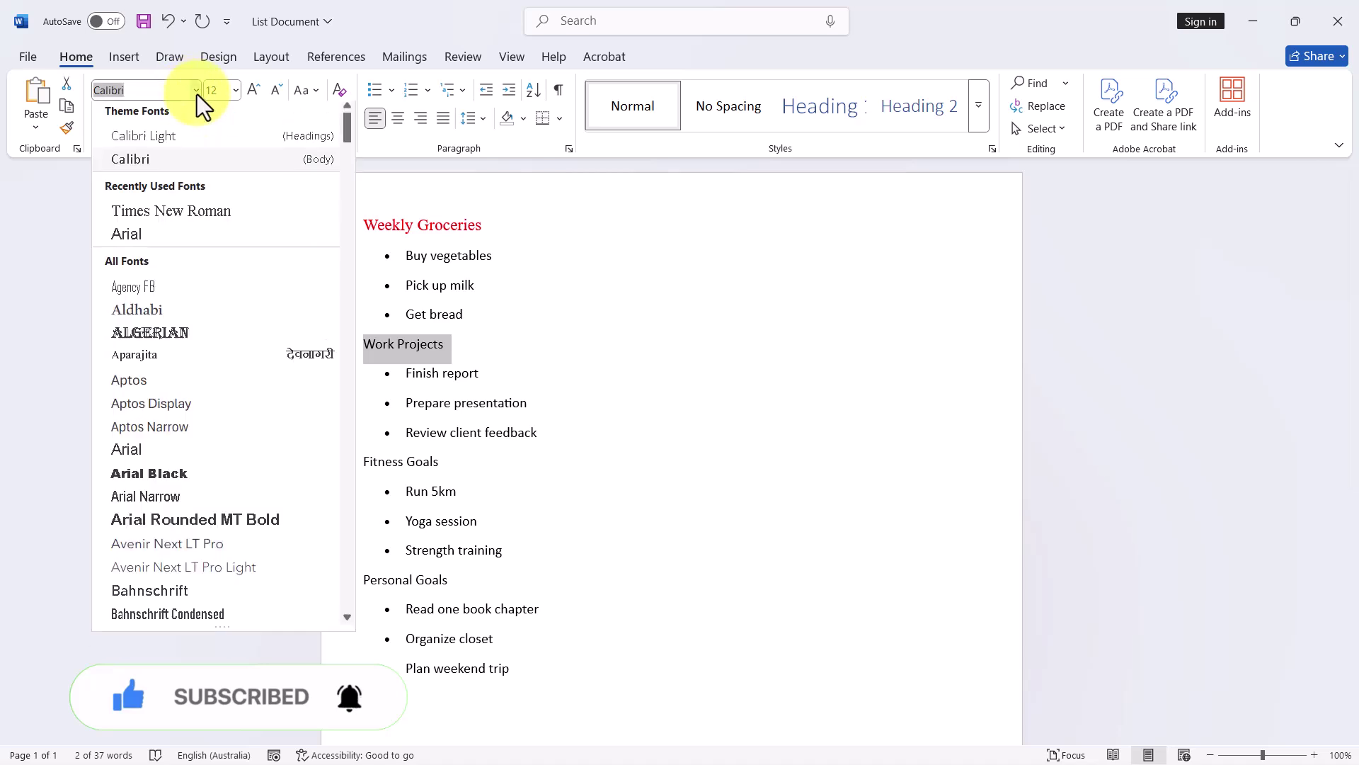
pyautogui.click(178, 215)
pyautogui.click(254, 91)
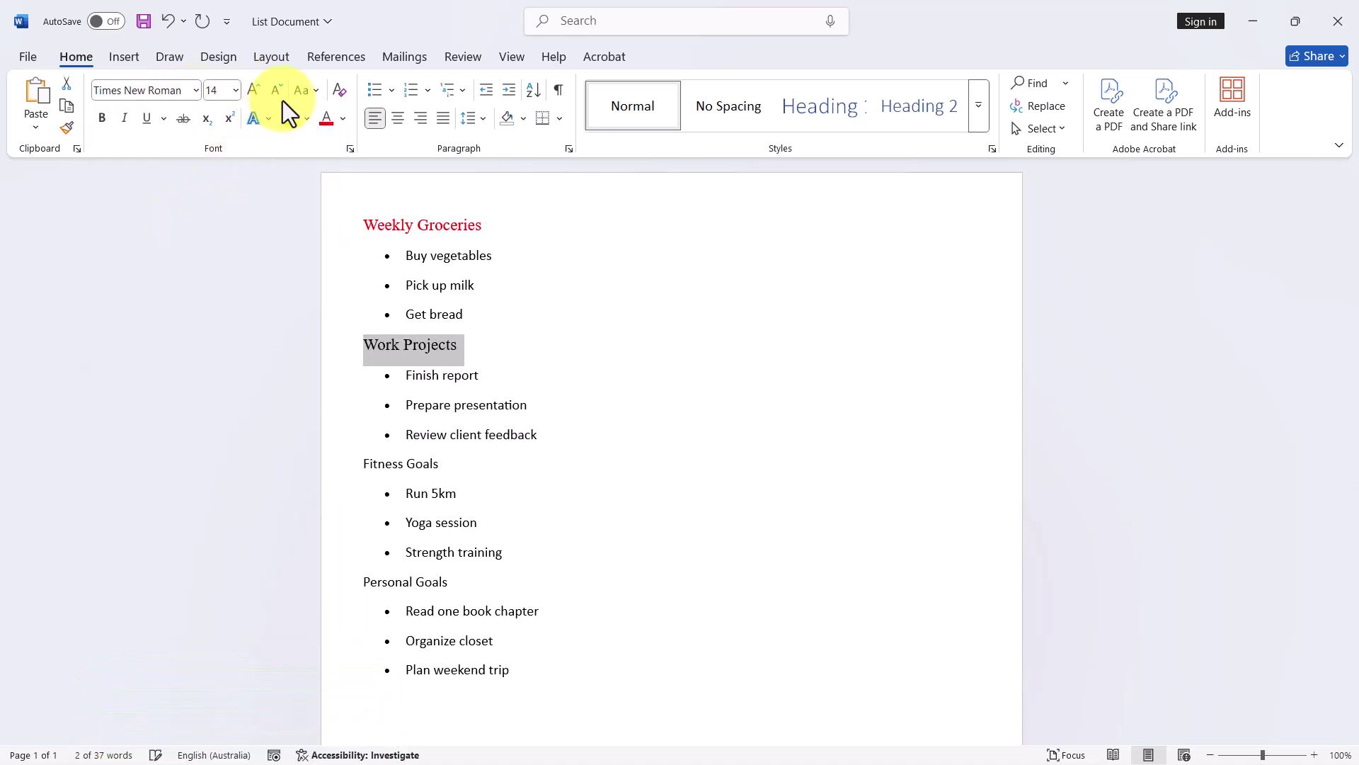
pyautogui.click(326, 119)
pyautogui.click(565, 357)
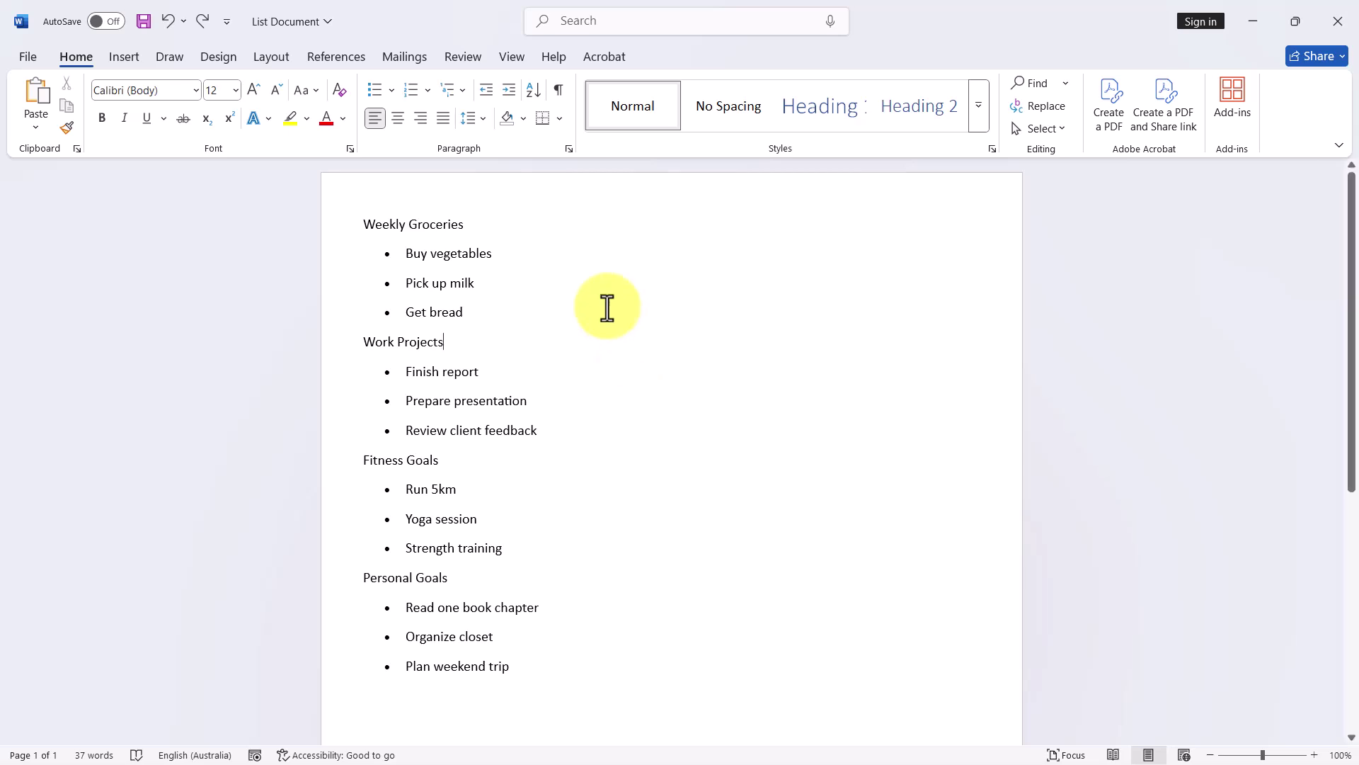
# - Format the "Weekly Groceries" heading in Times New Roman, 14 pt, with gold text
pyautogui.moveTo(363, 224); pyautogui.dragTo(453, 226)
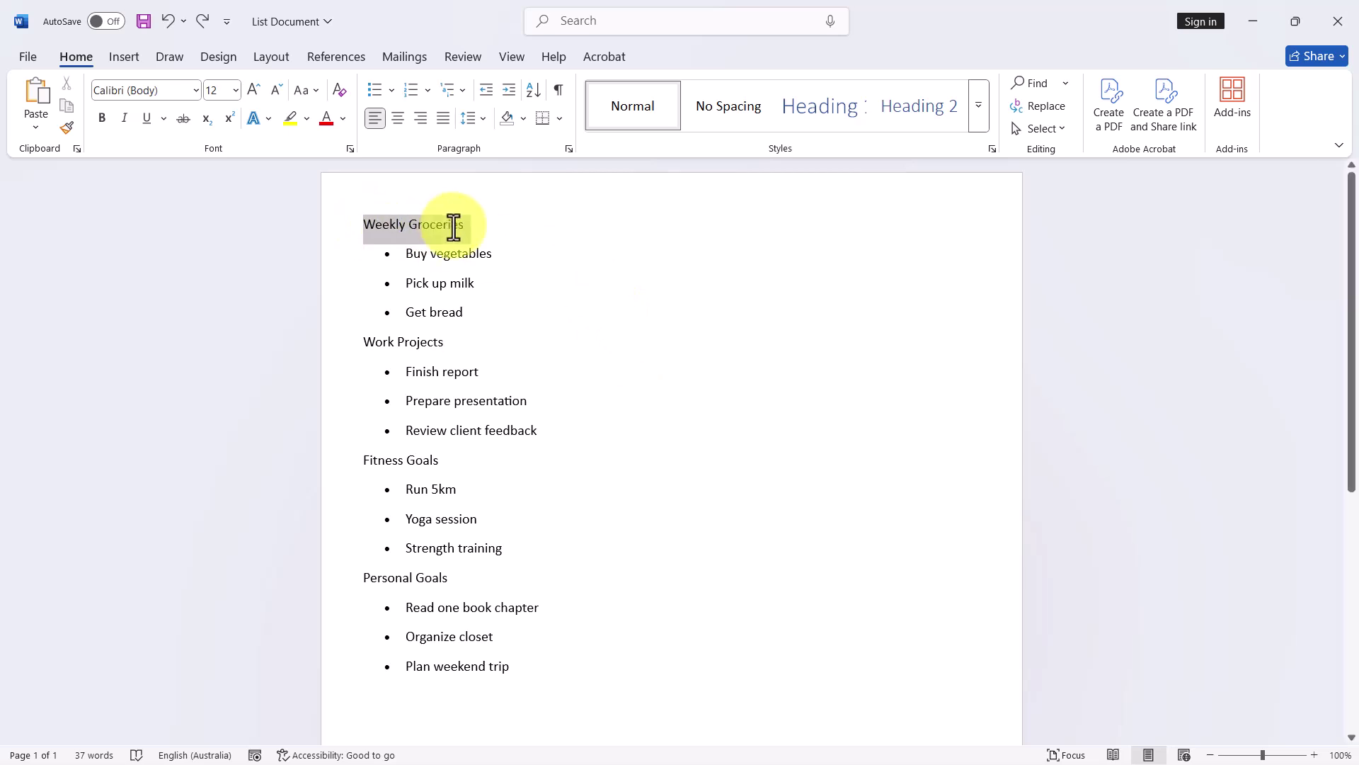
pyautogui.click(196, 91)
pyautogui.click(197, 215)
pyautogui.click(254, 89)
pyautogui.click(343, 118)
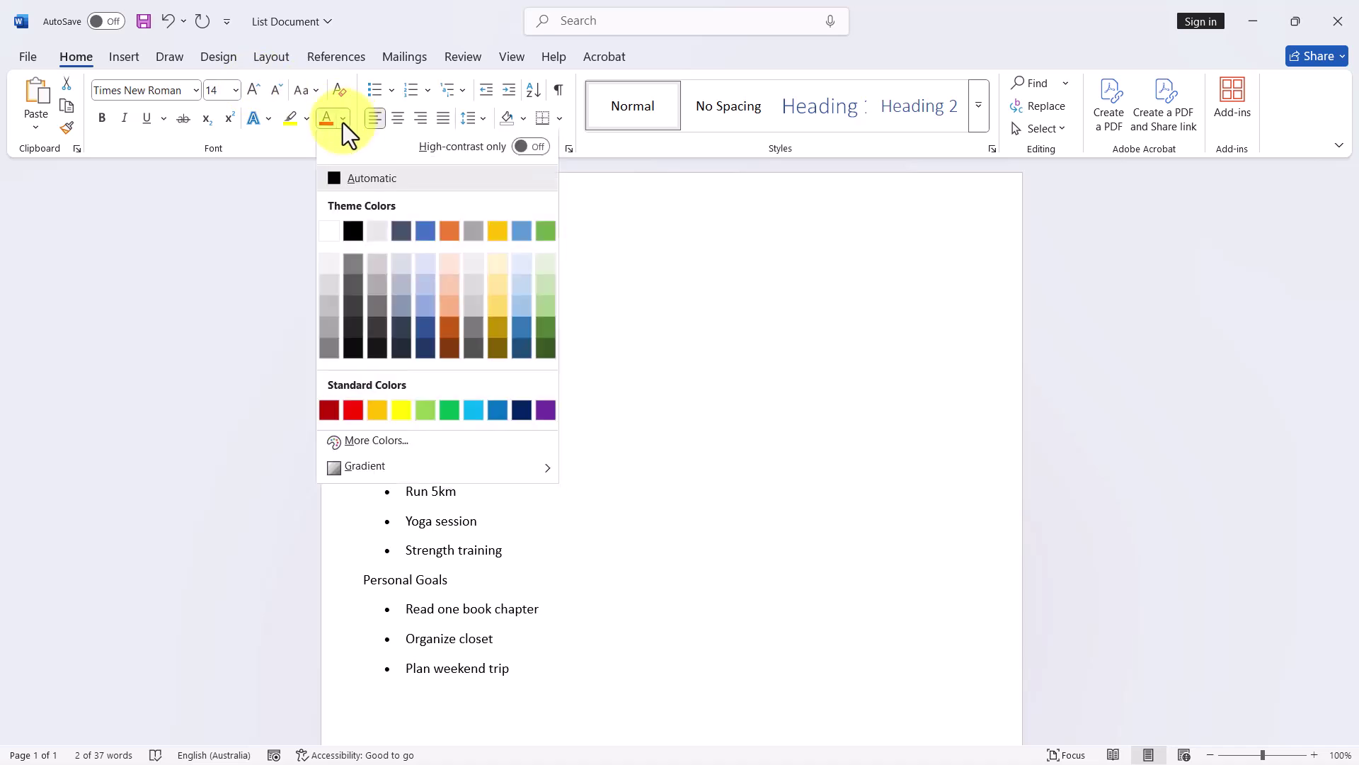
pyautogui.click(499, 233)
pyautogui.click(548, 236)
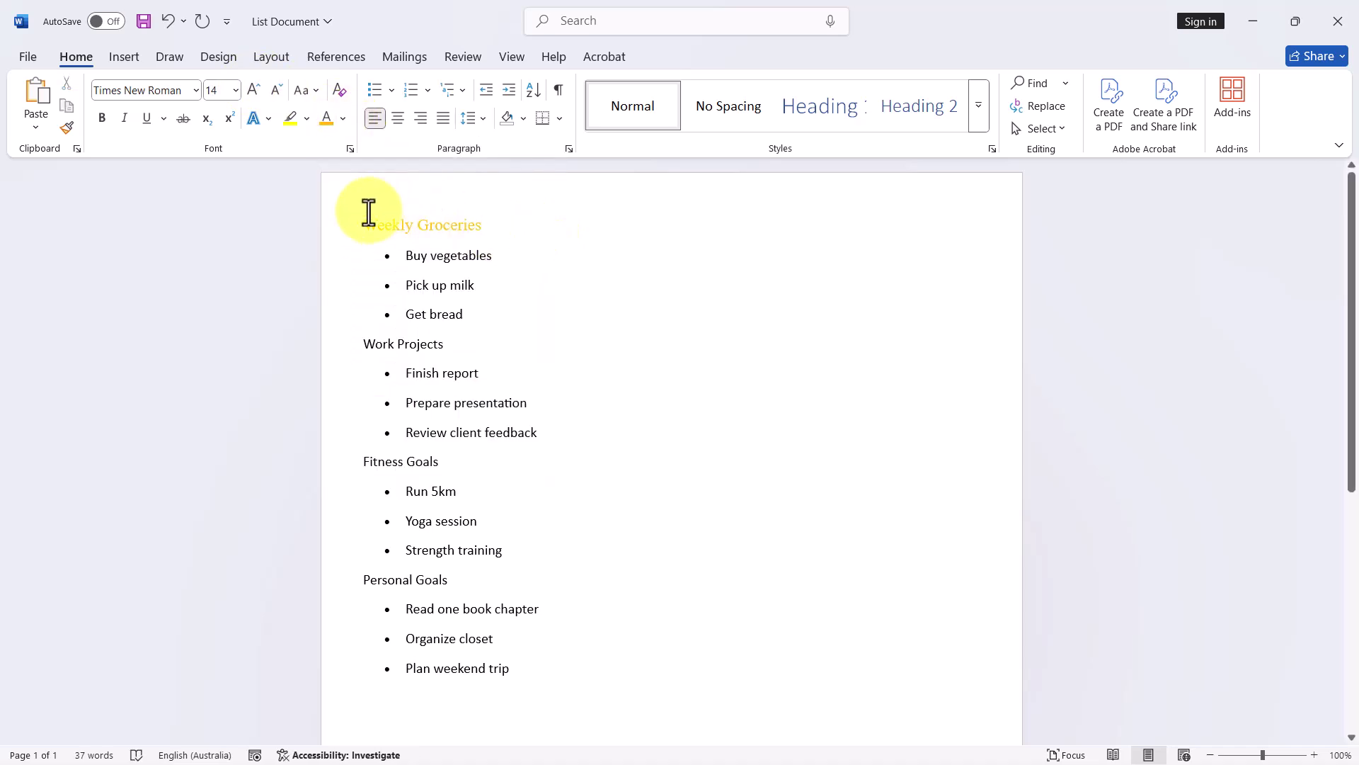
# - Copy the formatting of "Weekly Groceries" onto the "Work Projects" heading with Format Painter
pyautogui.moveTo(366, 224); pyautogui.dragTo(489, 225)
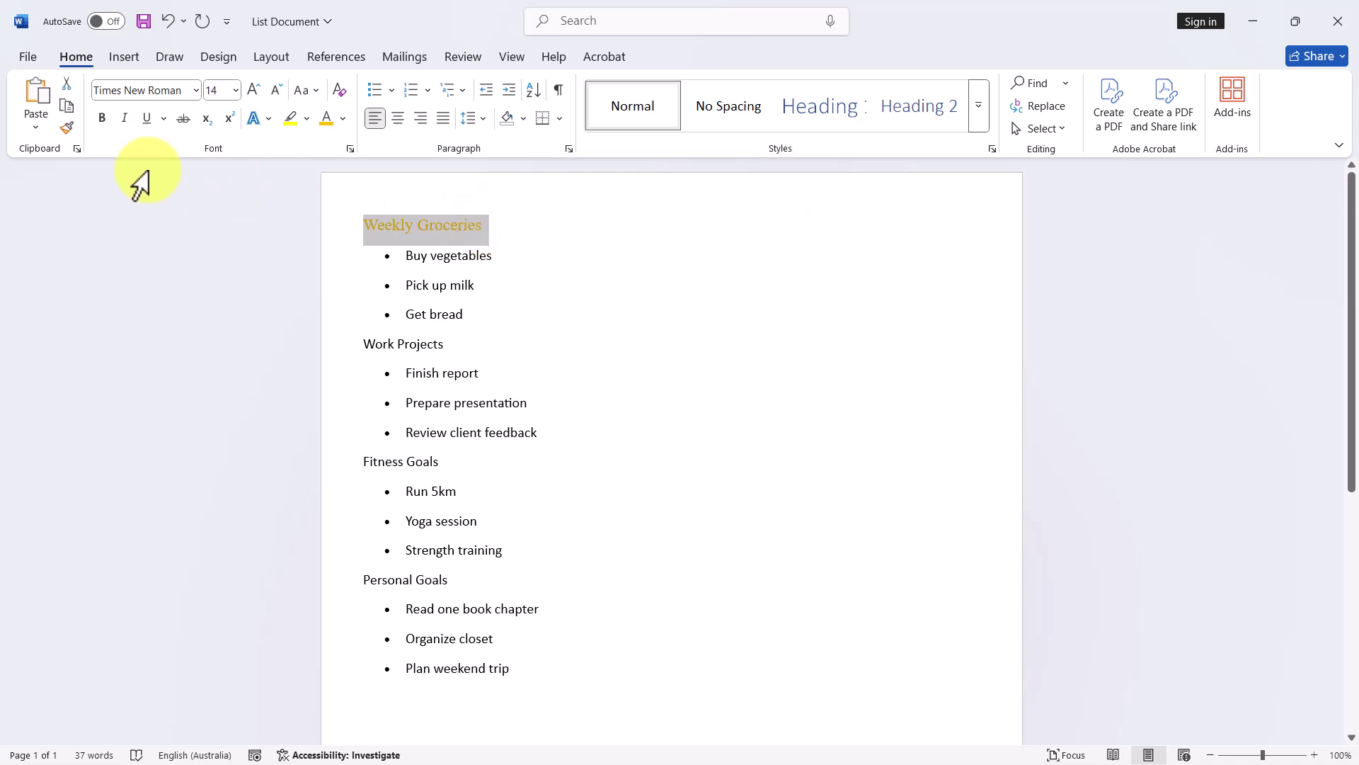
pyautogui.click(67, 127)
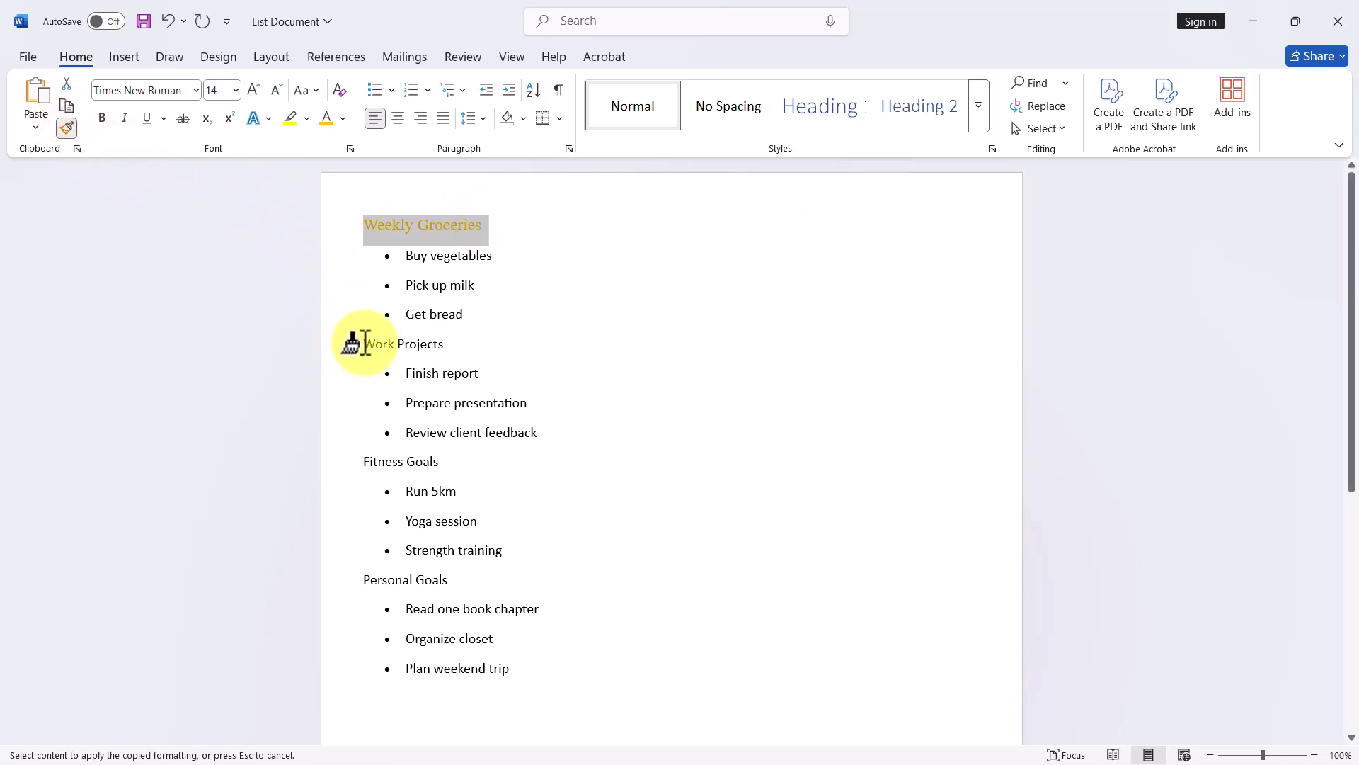
pyautogui.moveTo(364, 343); pyautogui.dragTo(443, 350)
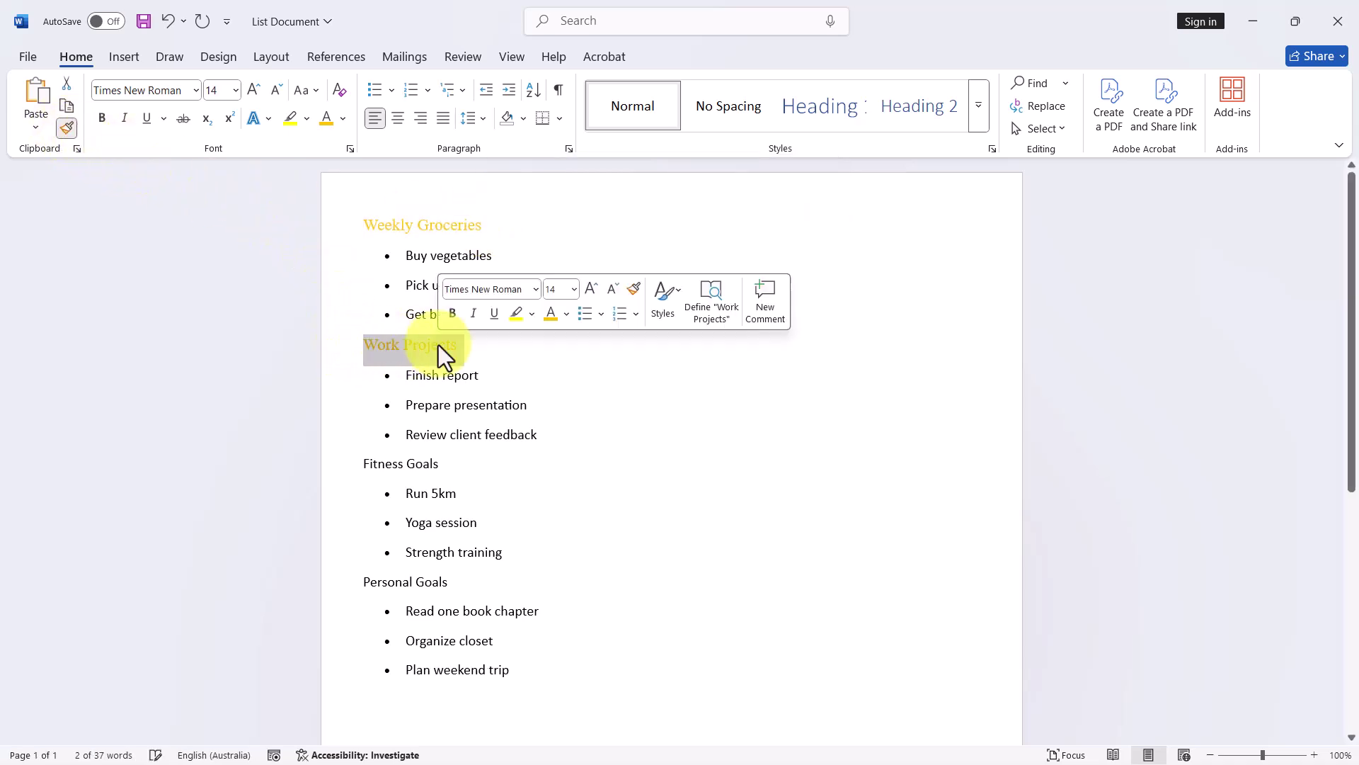
pyautogui.click(552, 347)
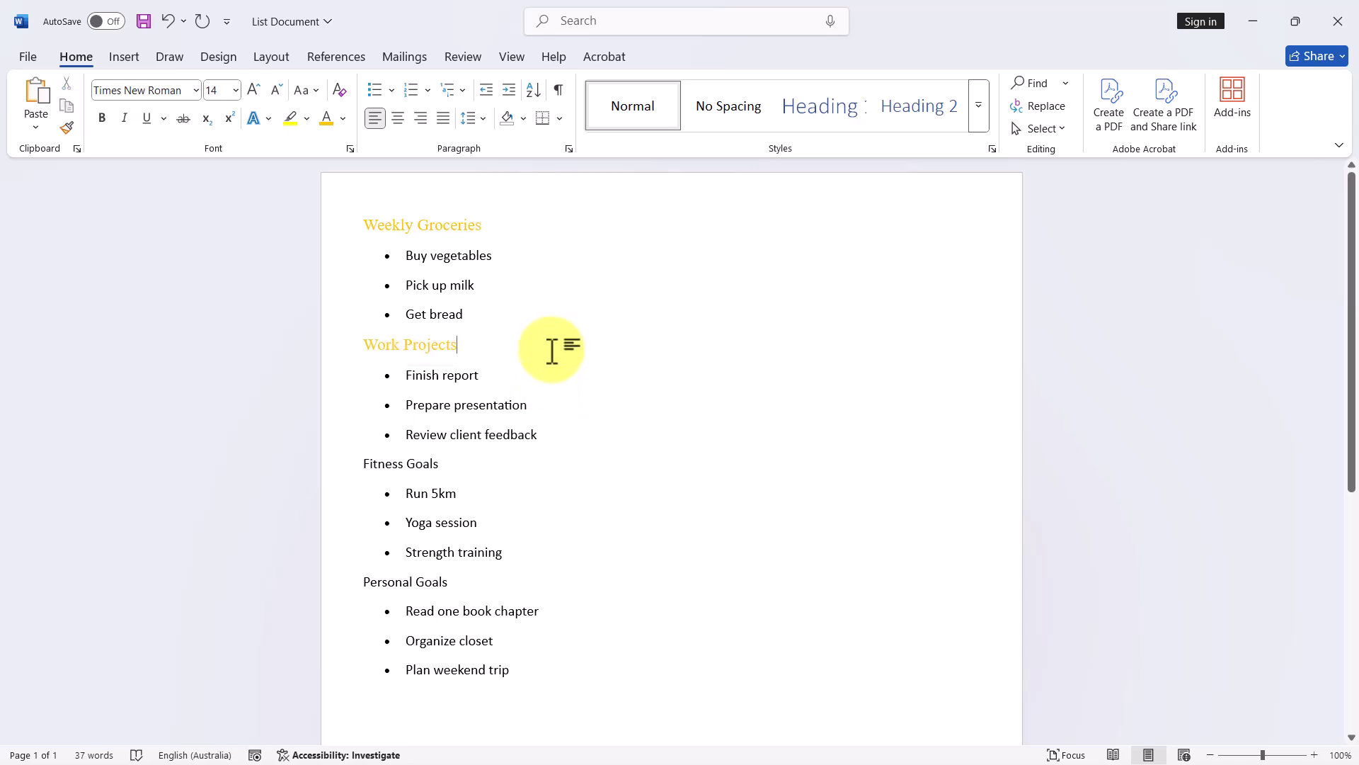
pyautogui.click(658, 436)
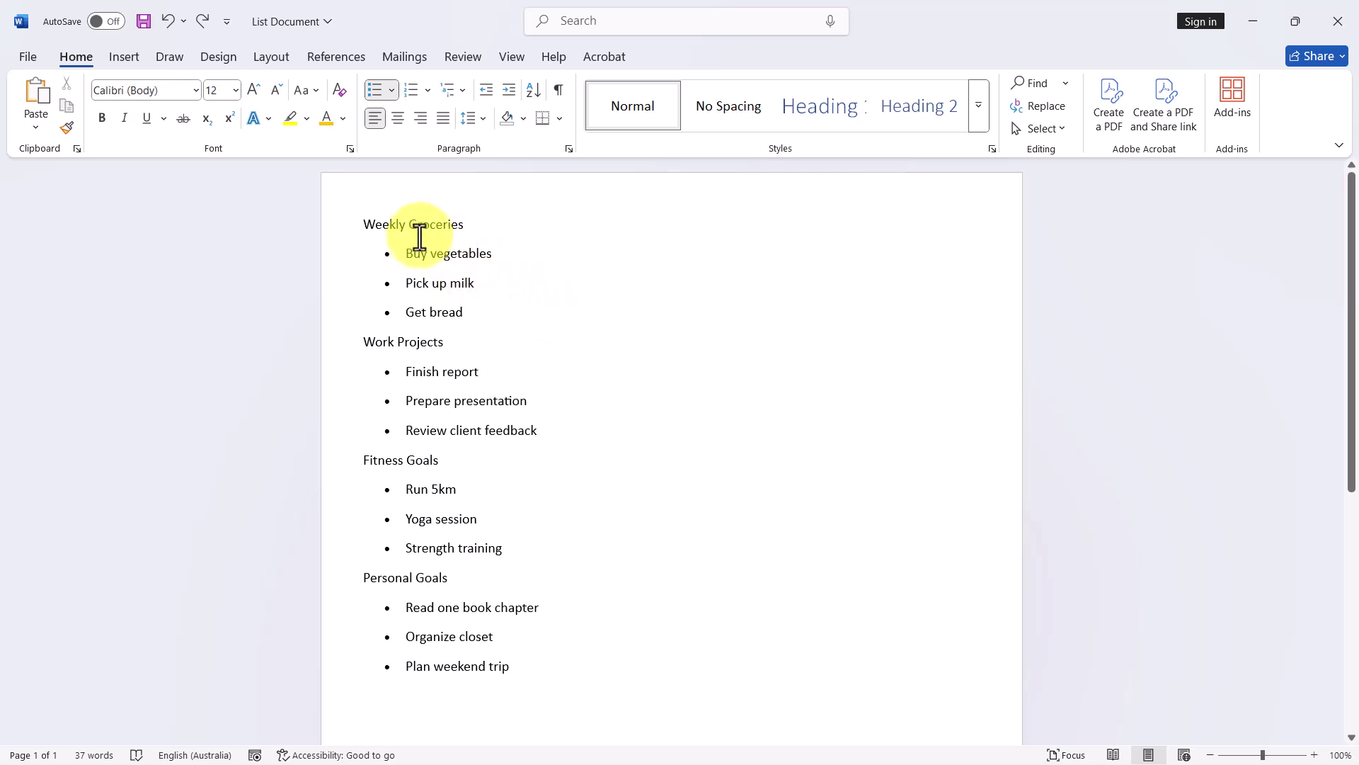
# - Apply the Heading 1 style to "Weekly Groceries", "Work Projects", "Fitness Goals" and "Personal Goals" together
pyautogui.moveTo(364, 223); pyautogui.dragTo(442, 225)
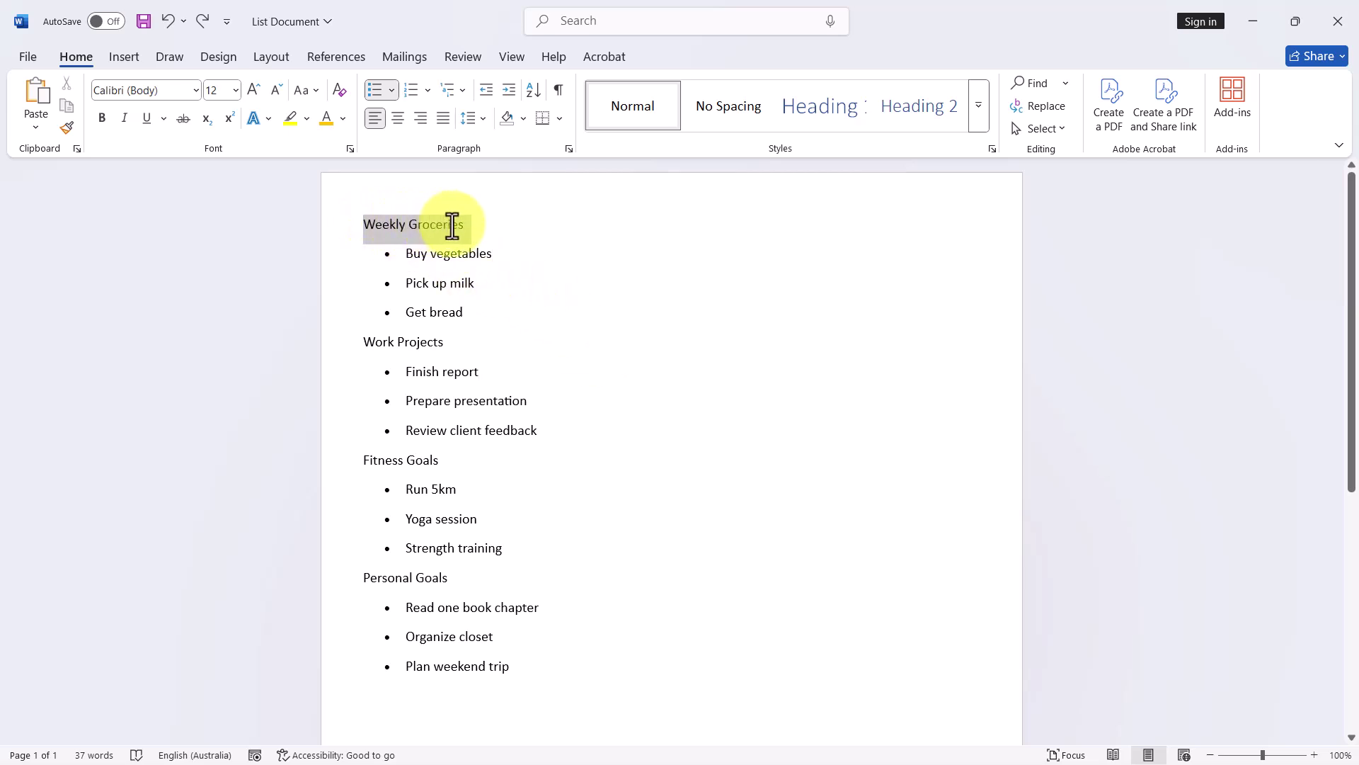
pyautogui.moveTo(366, 343); pyautogui.dragTo(439, 343)
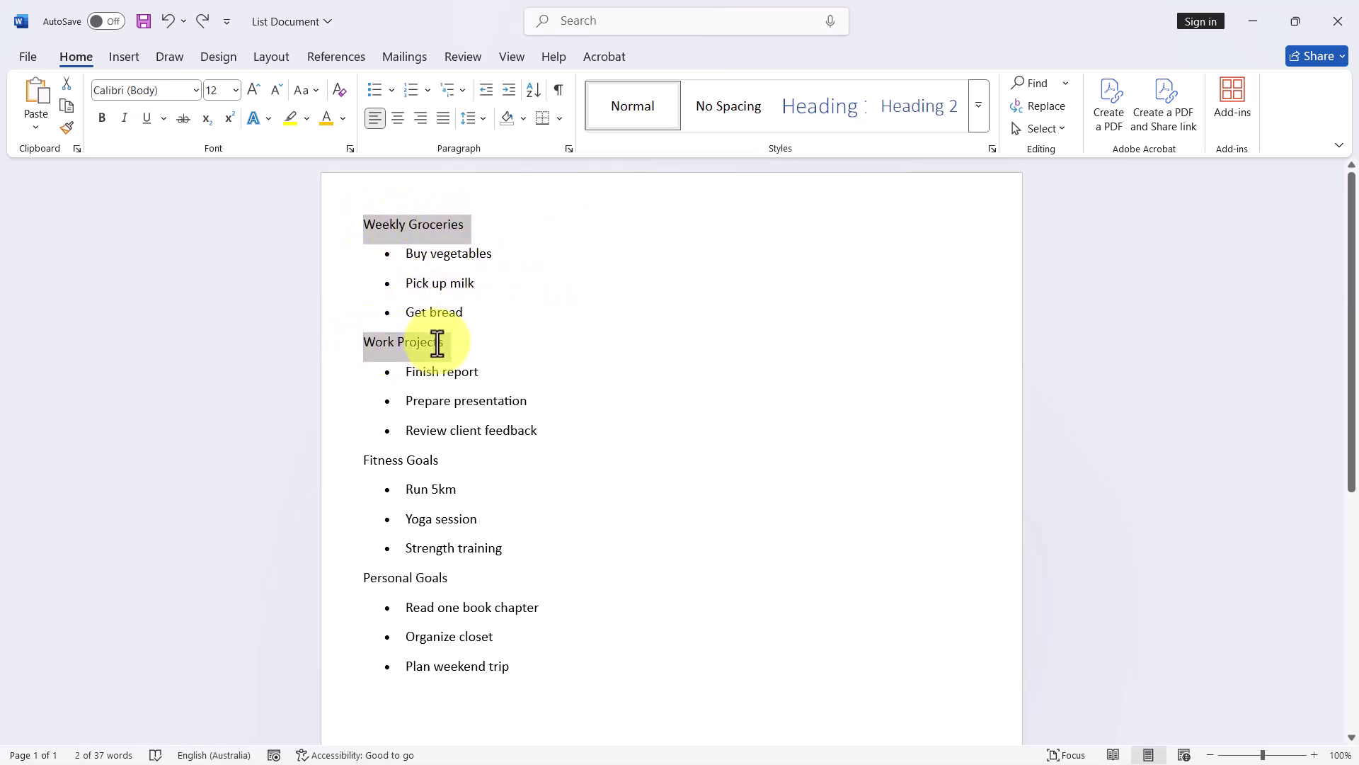
pyautogui.moveTo(374, 460); pyautogui.dragTo(431, 461)
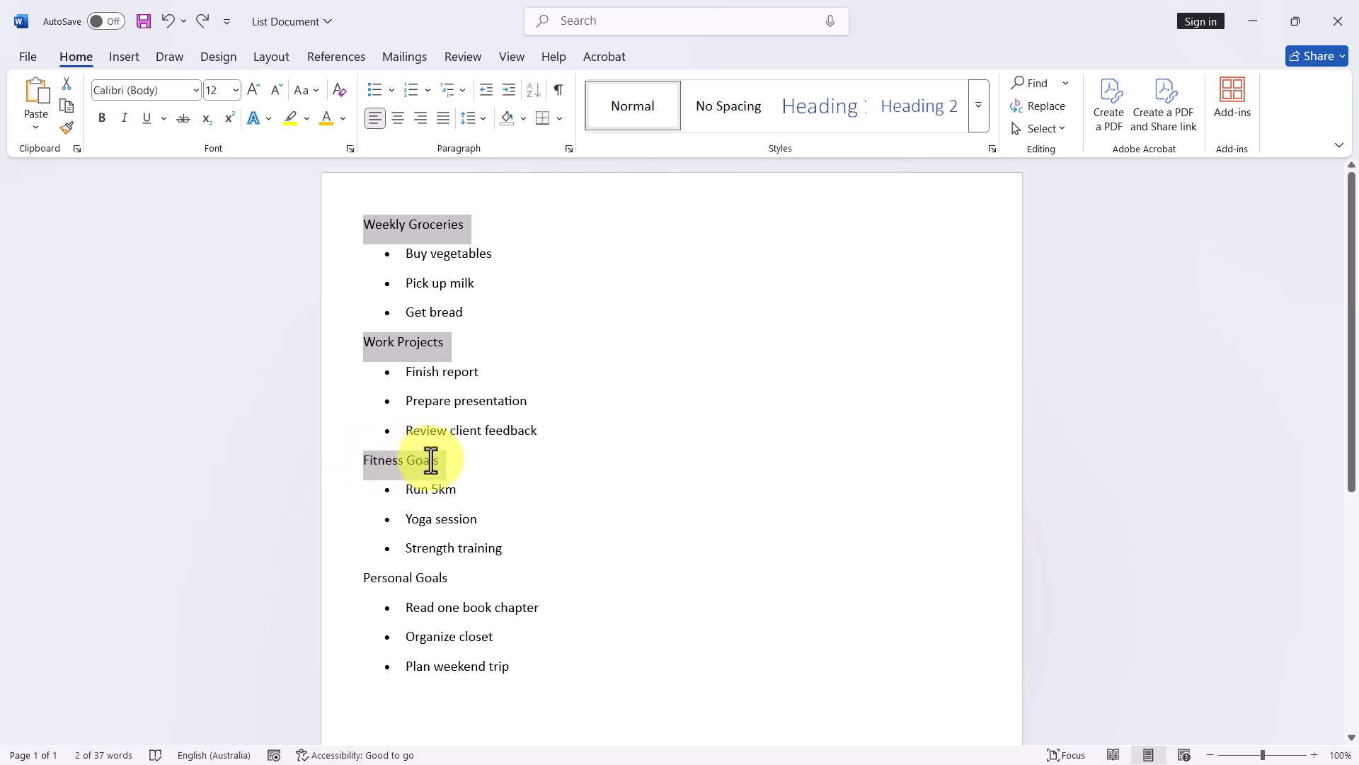
pyautogui.moveTo(359, 580); pyautogui.dragTo(456, 578)
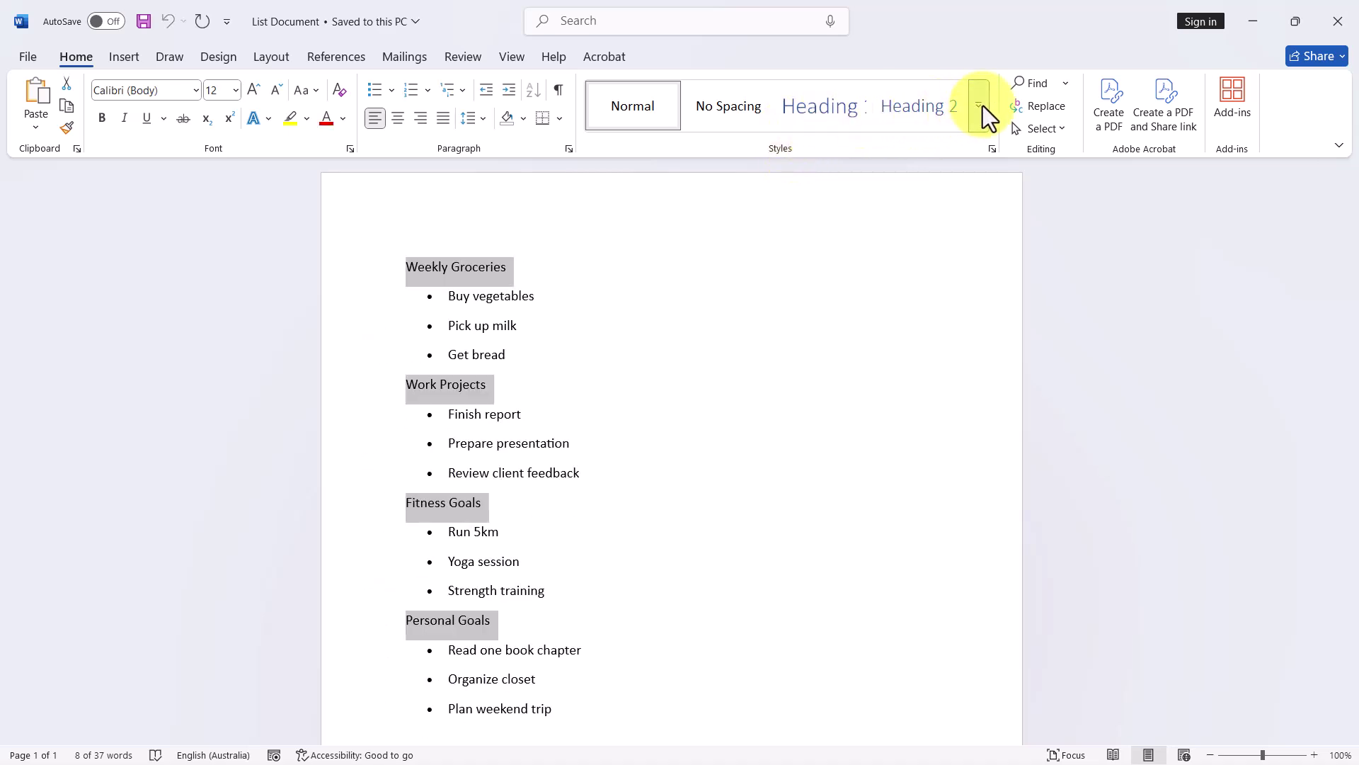
pyautogui.click(983, 107)
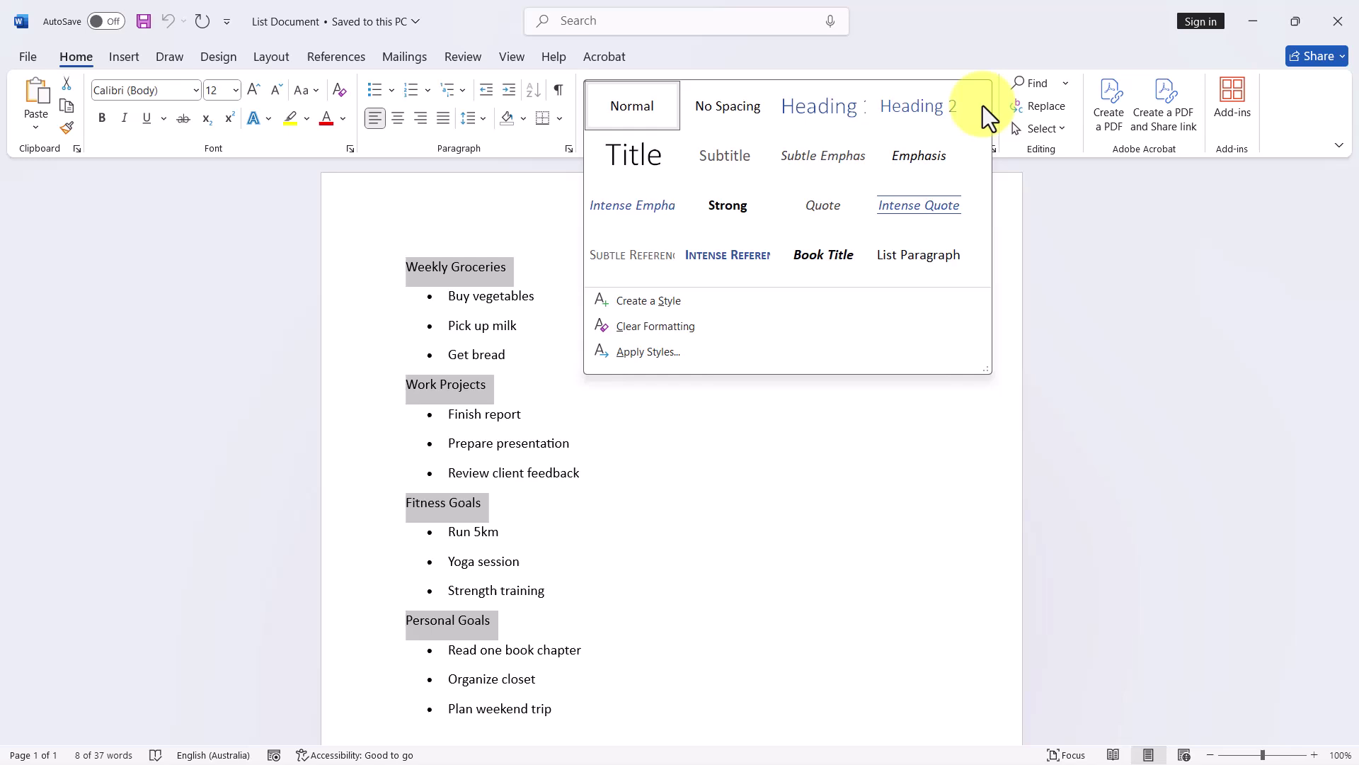
pyautogui.click(999, 194)
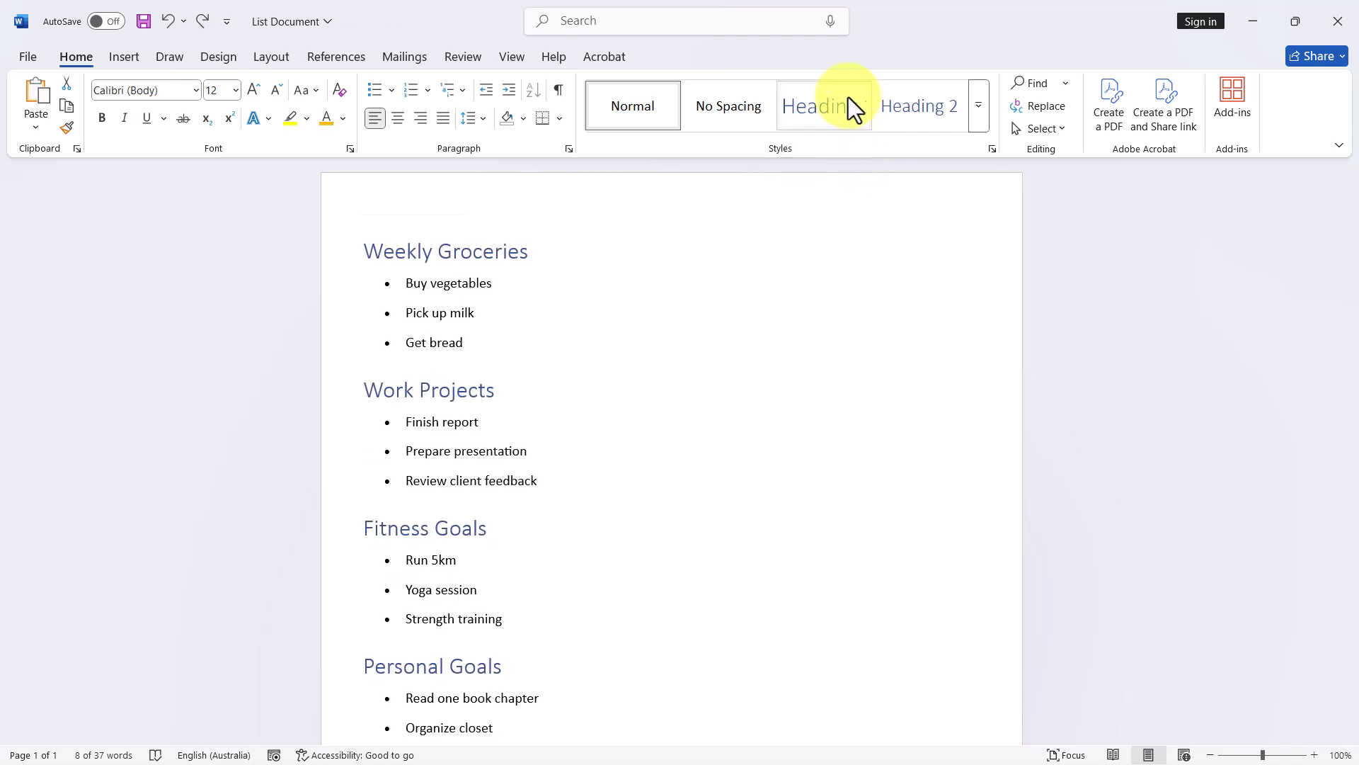
pyautogui.click(848, 96)
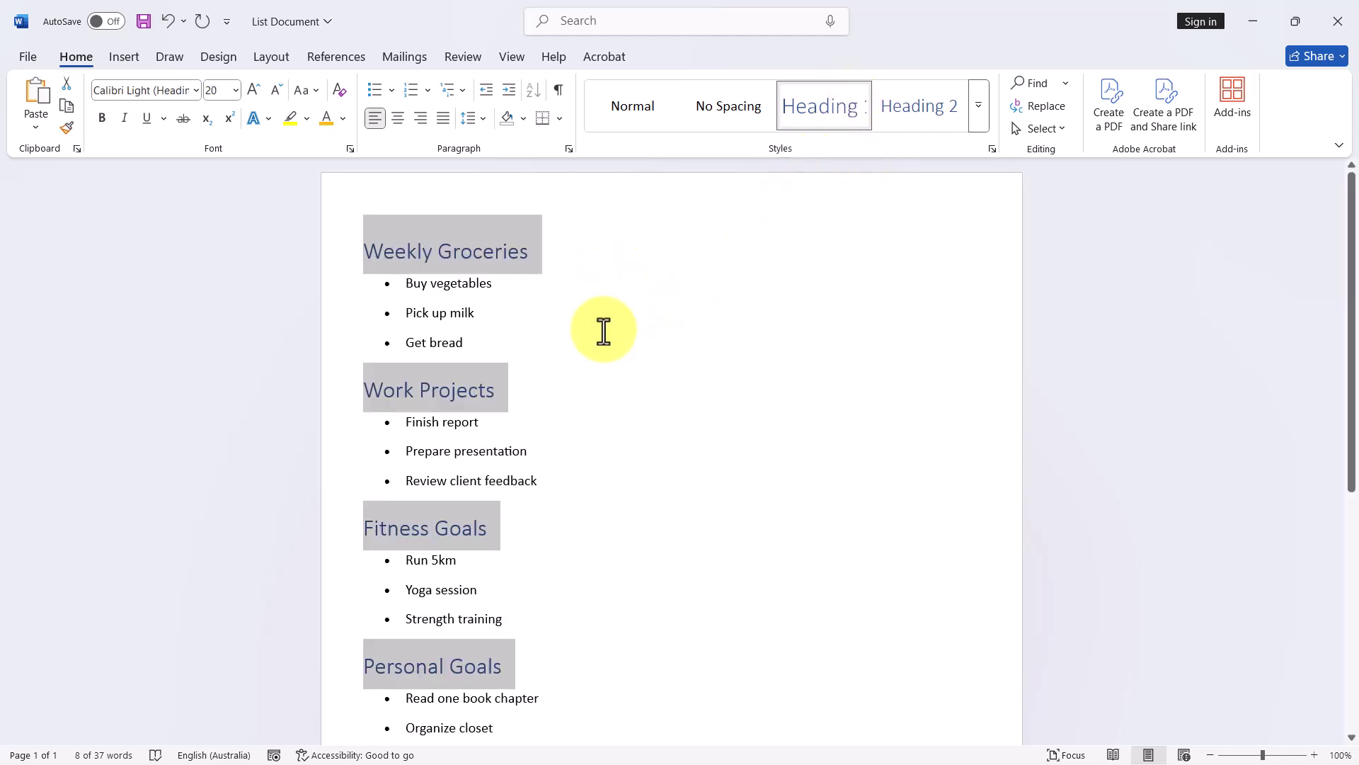
# - Look through the whole document to check the style on all four section headings
pyautogui.scroll(-2, 607, 579)
pyautogui.click(626, 564)
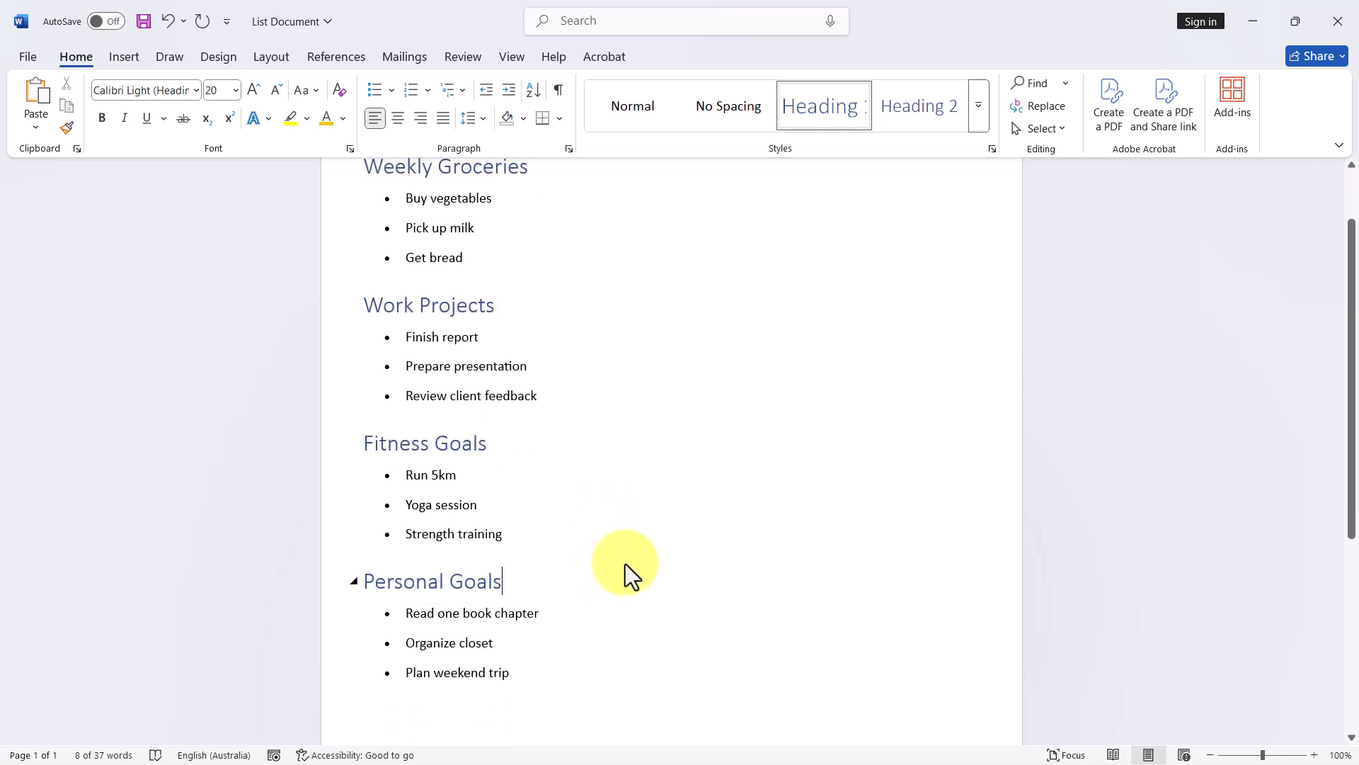
pyautogui.scroll(2, 626, 563)
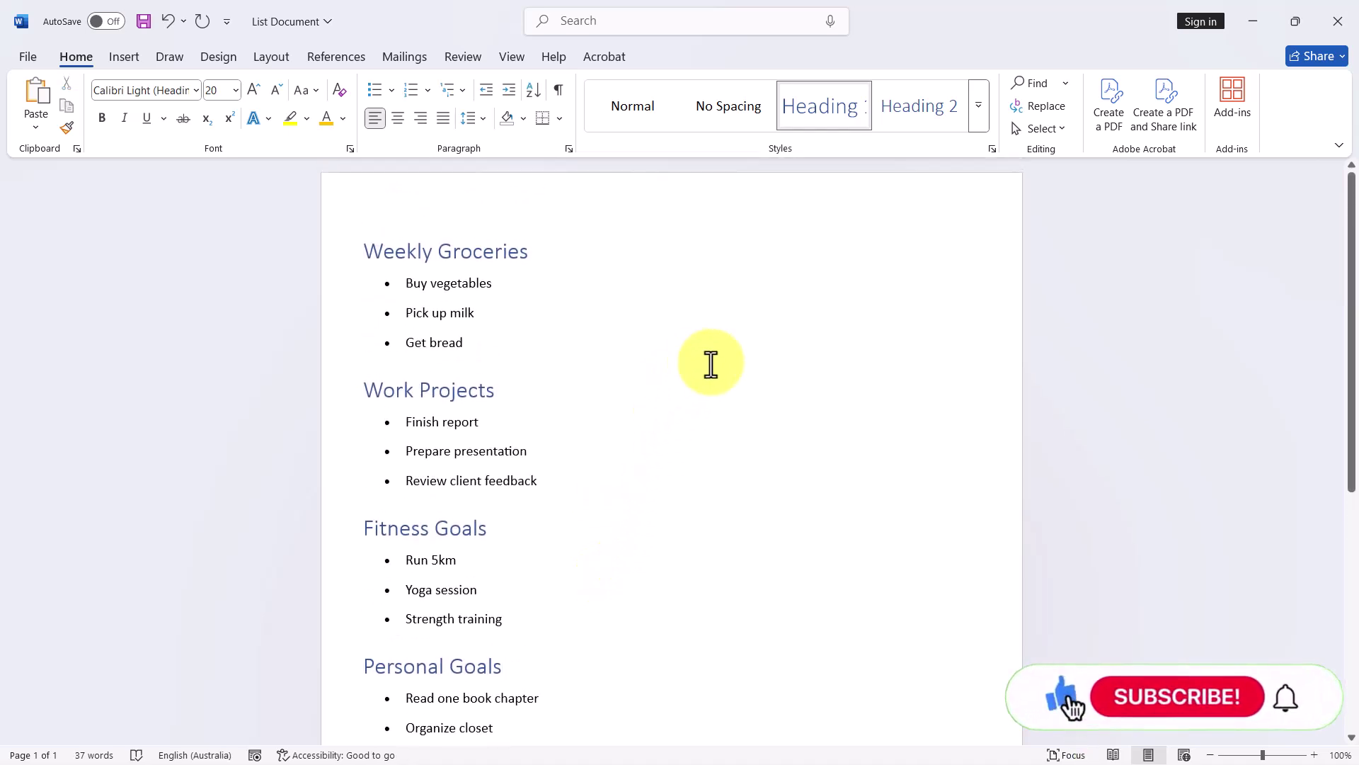
pyautogui.click(736, 367)
pyautogui.scroll(-1, 722, 376)
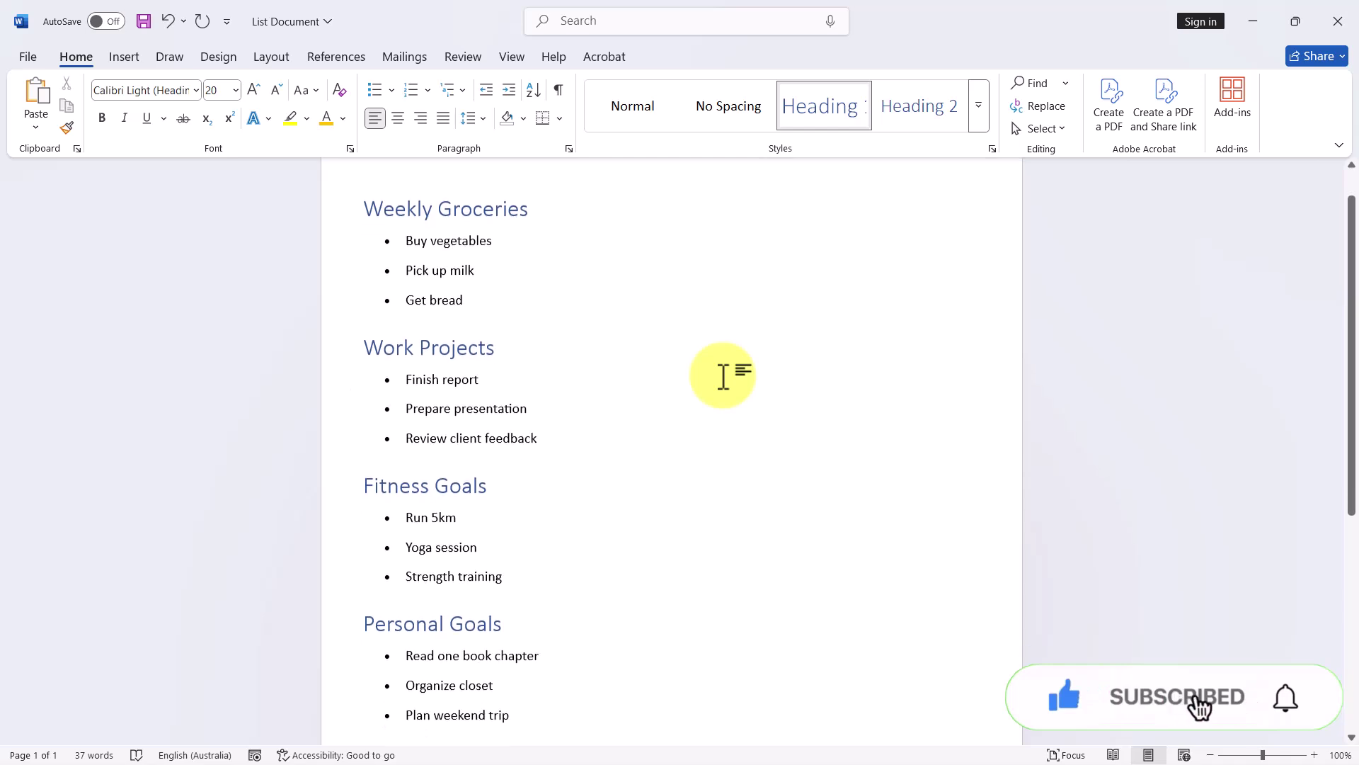
pyautogui.scroll(1, 723, 376)
pyautogui.press('Down')
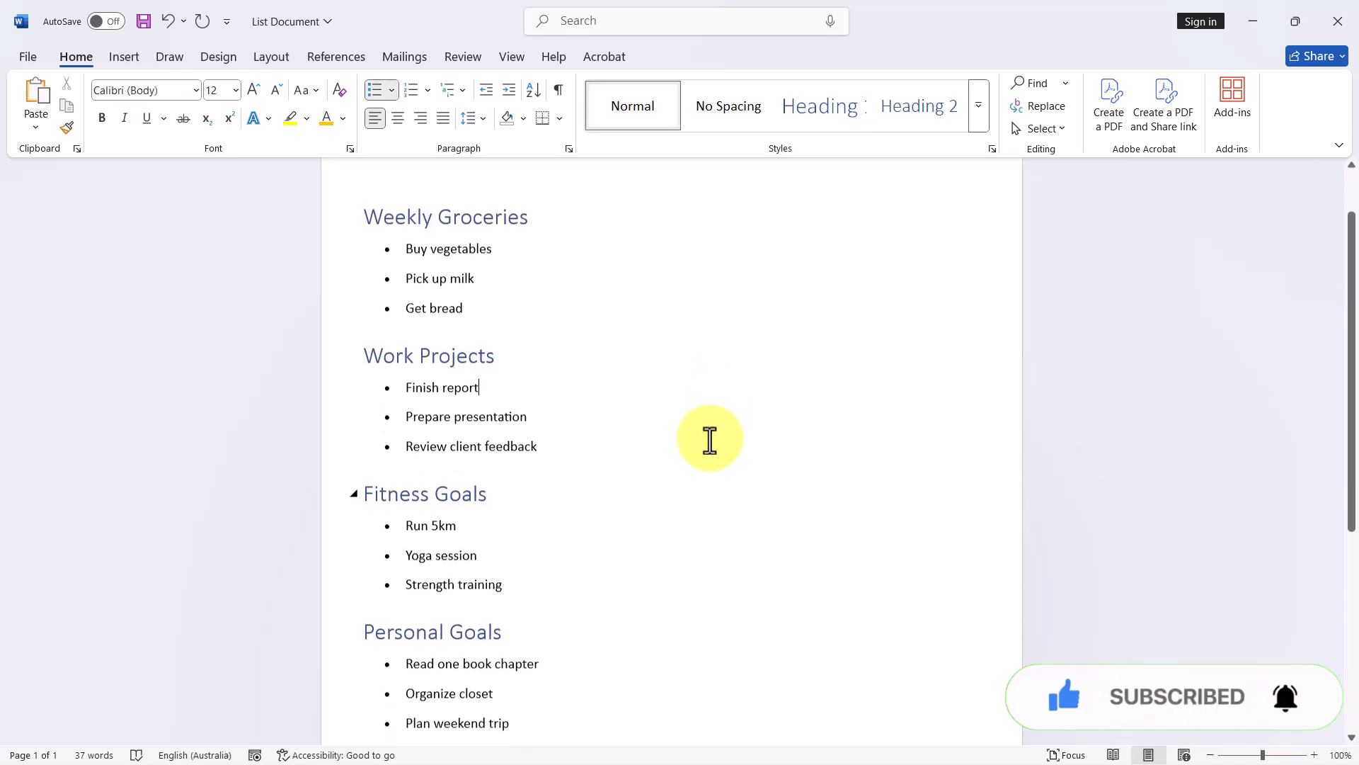
pyautogui.scroll(-1, 710, 439)
pyautogui.scroll(2, 711, 439)
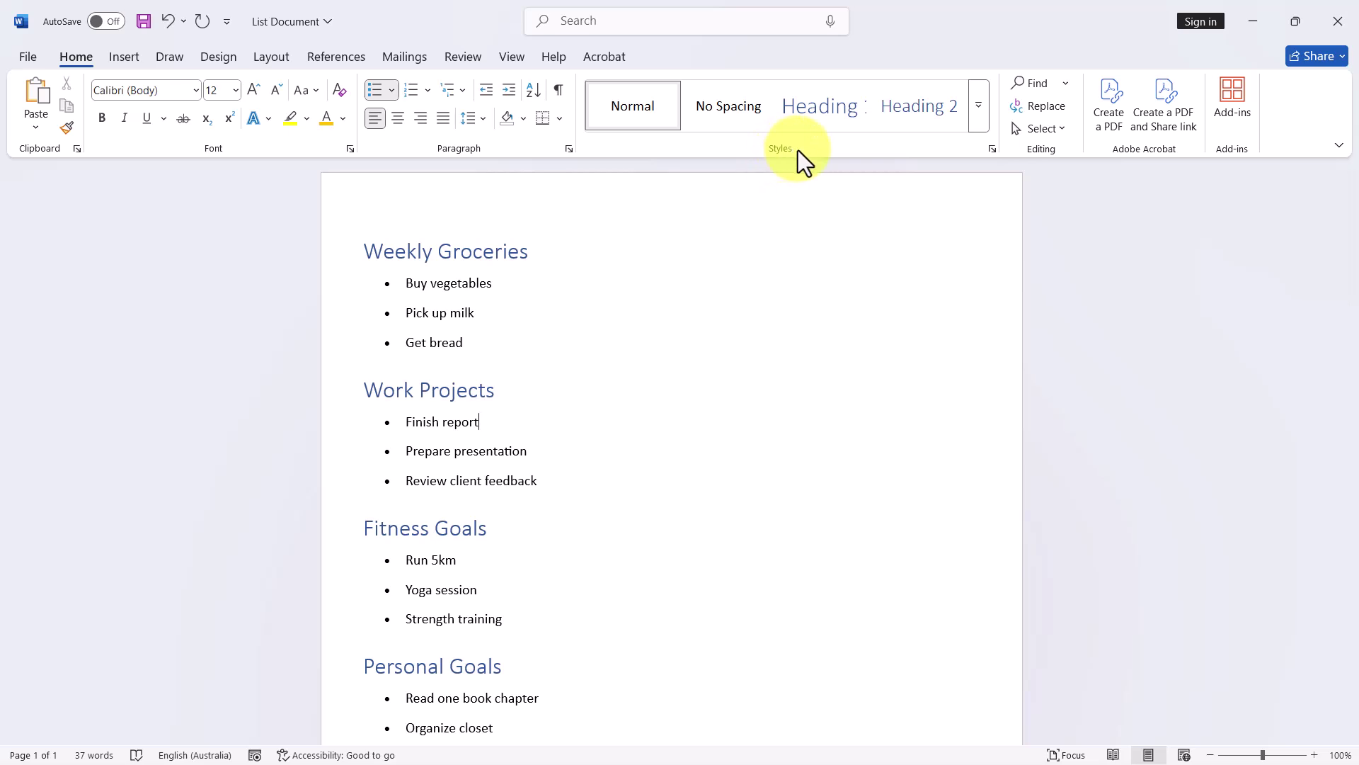
# - Modify the Heading 1 style to use Arial, 16 pt, with the orange Accent 2 font color
pyautogui.rightClick(819, 118)
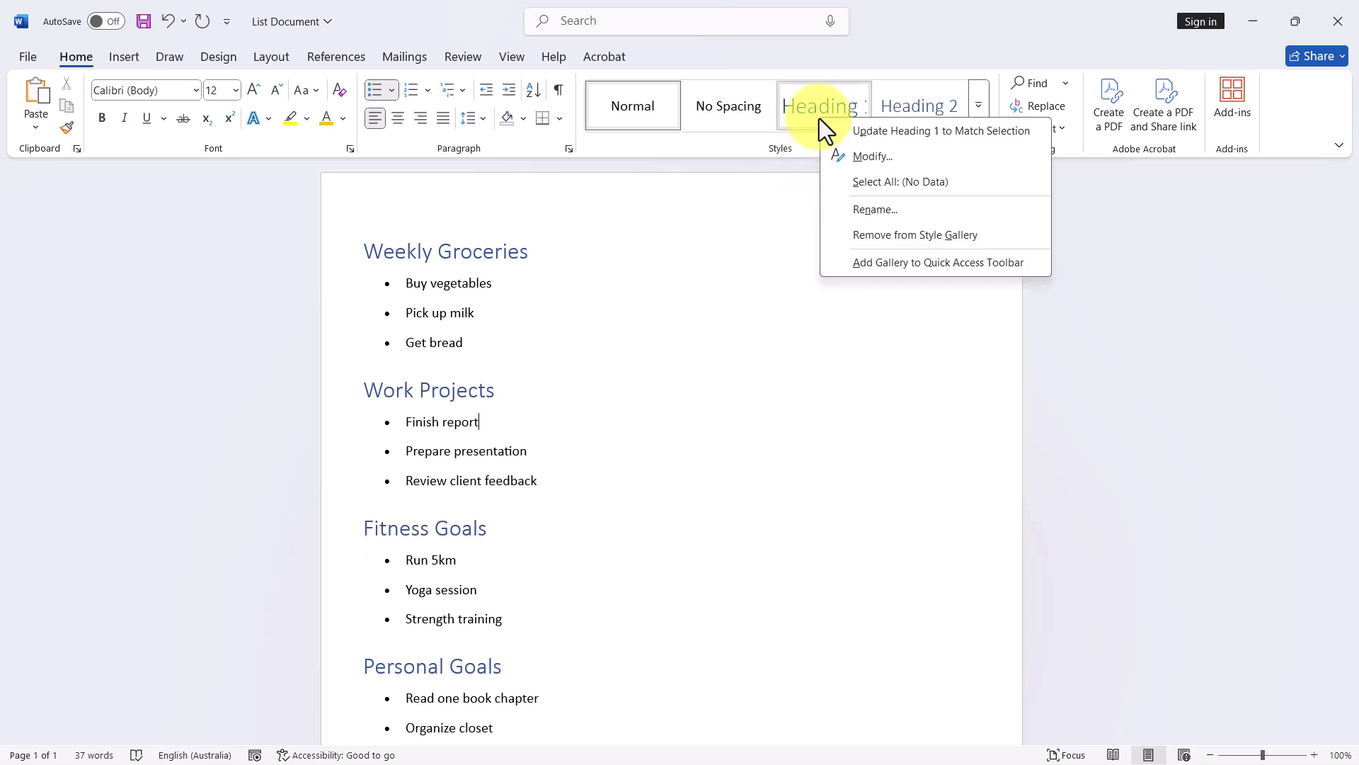
pyautogui.click(882, 157)
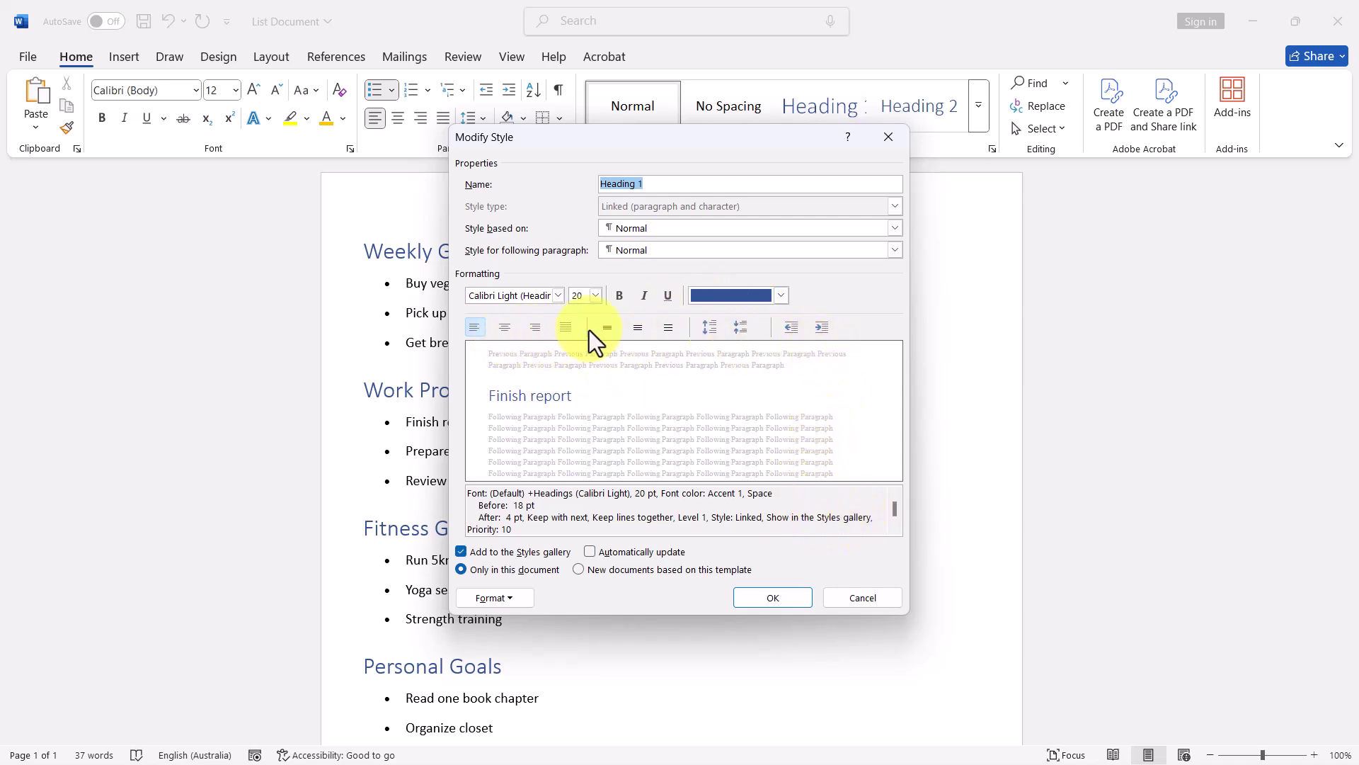
pyautogui.click(558, 295)
pyautogui.click(597, 295)
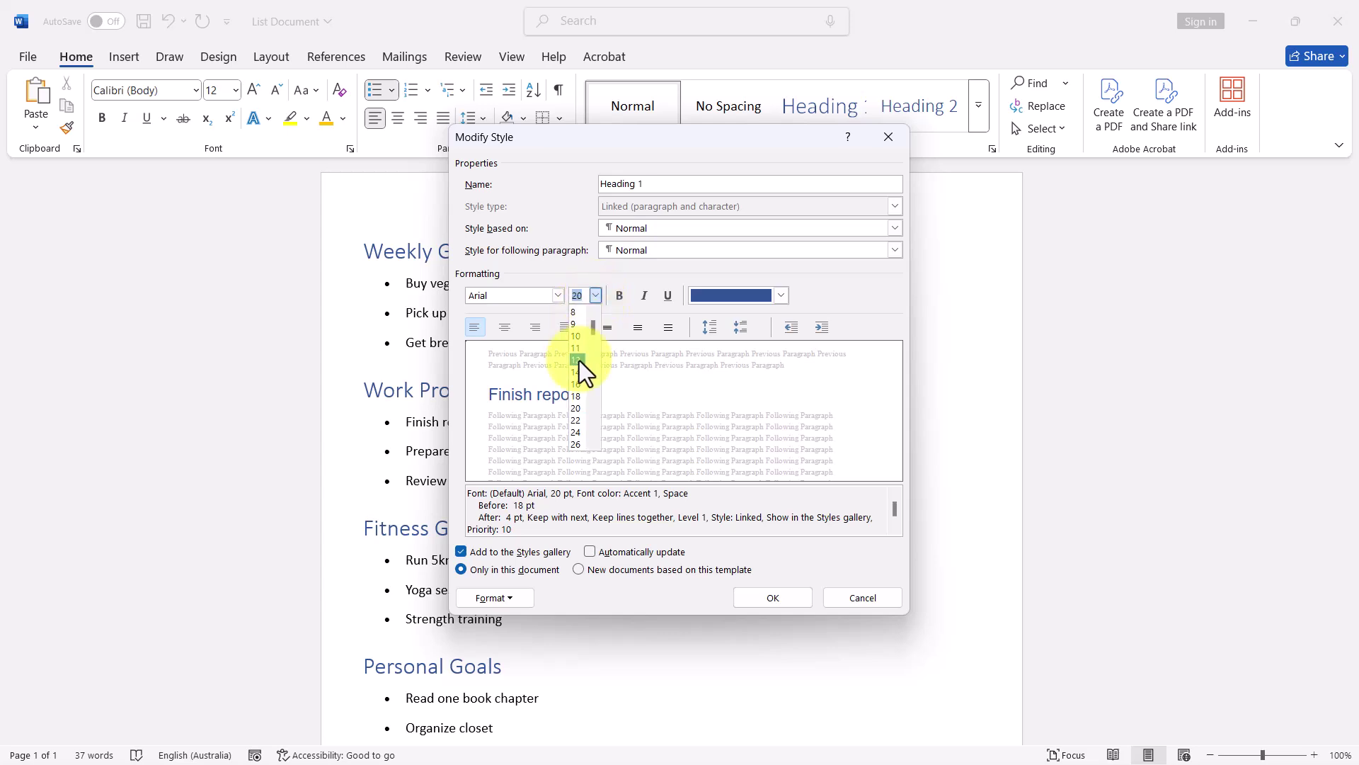
pyautogui.click(579, 359)
pyautogui.click(780, 295)
pyautogui.click(813, 367)
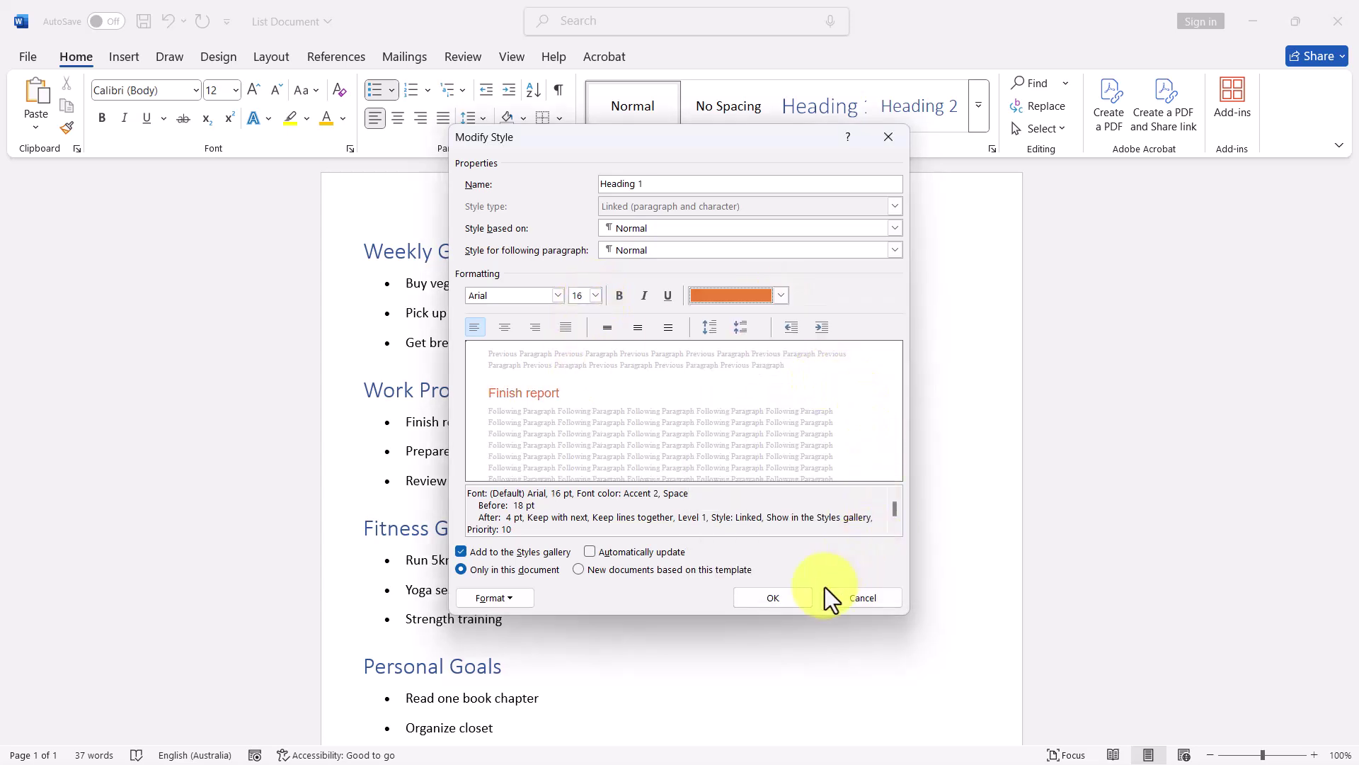
pyautogui.click(796, 600)
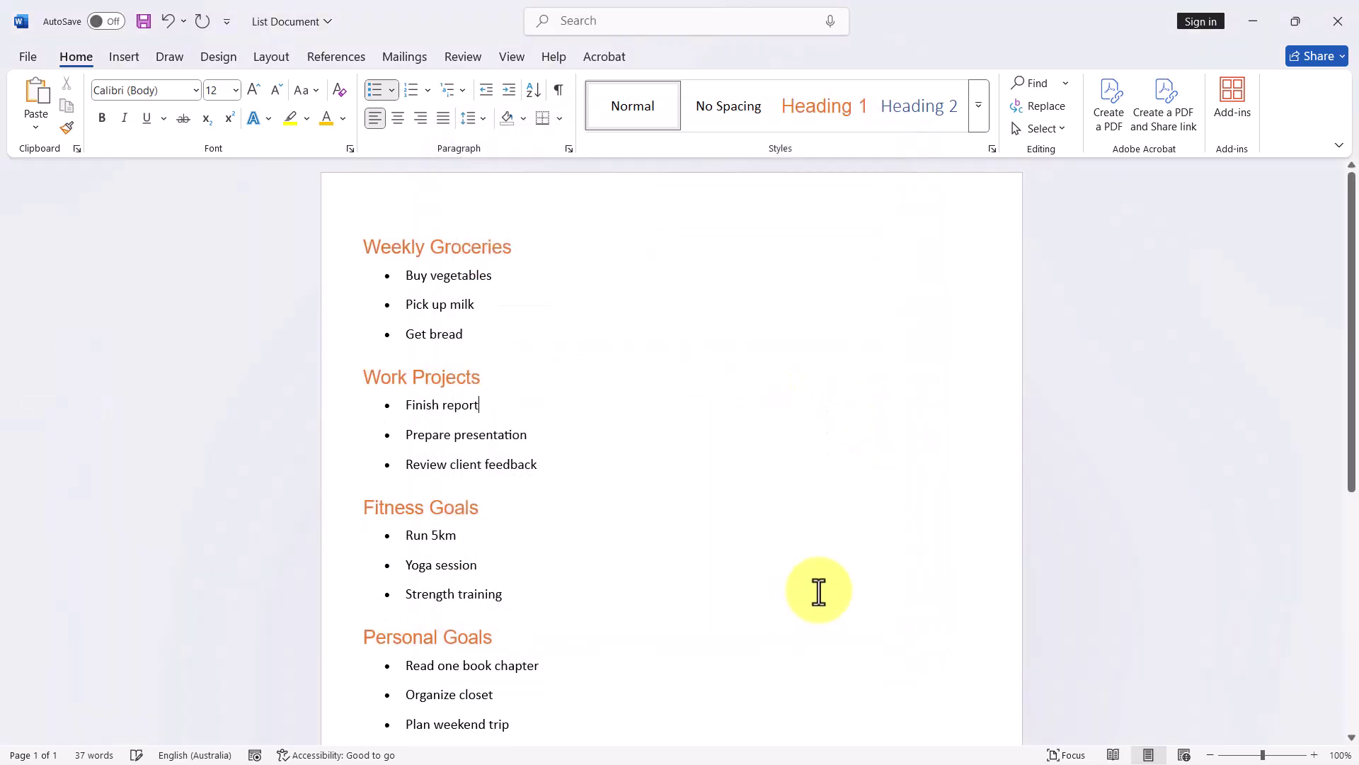
pyautogui.click(783, 487)
pyautogui.scroll(-2, 689, 270)
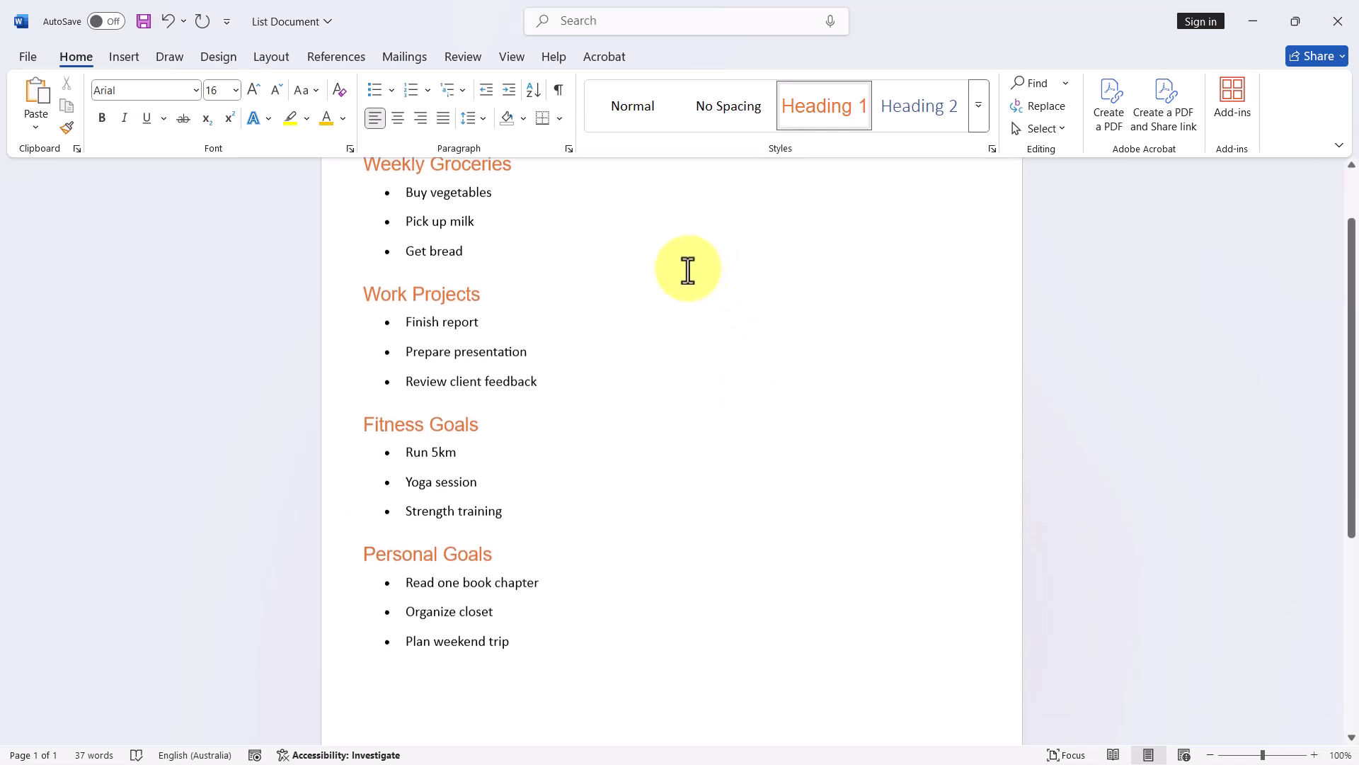
pyautogui.scroll(2, 688, 270)
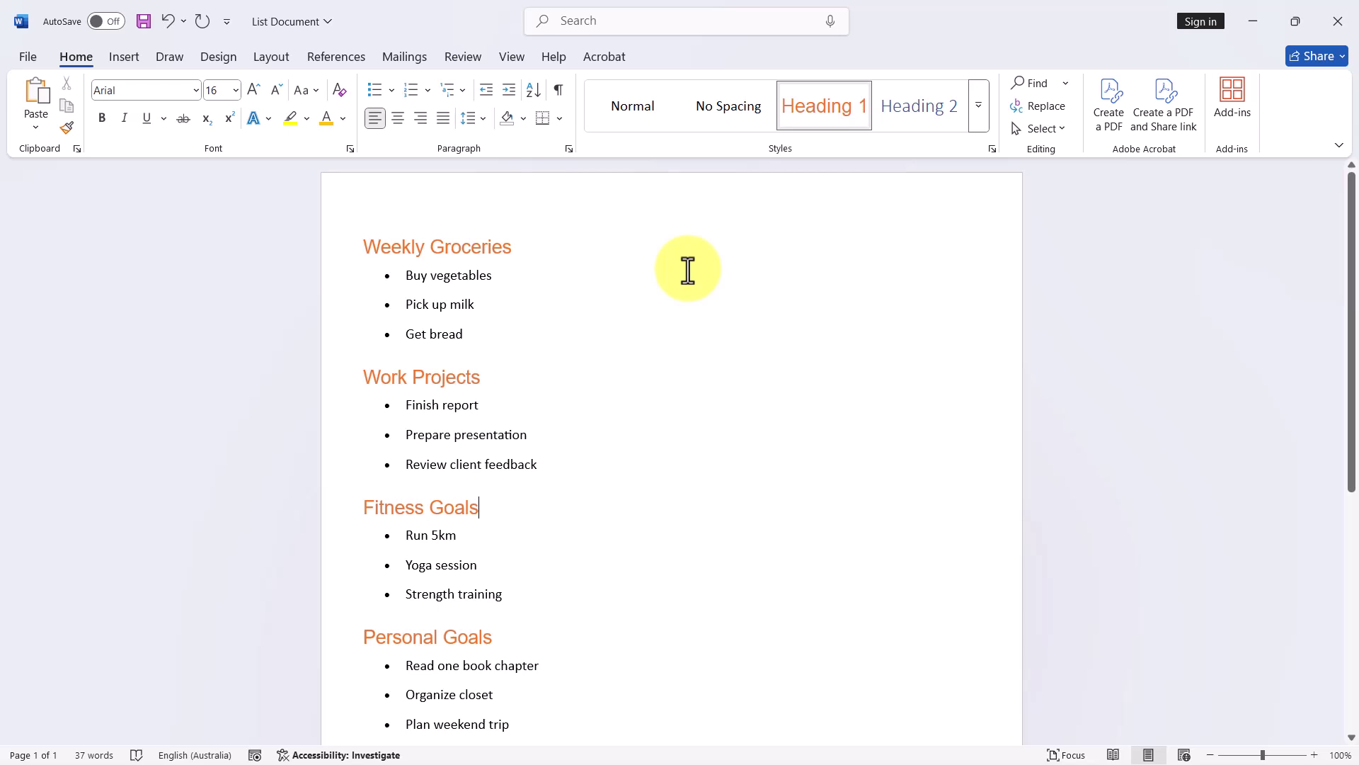
# - Show the Navigation pane and jump through the Weekly Groceries, Work Projects, Fitness Goals and Personal Goals headings, returning to Weekly Groceries
pyautogui.scroll(-1, 688, 270)
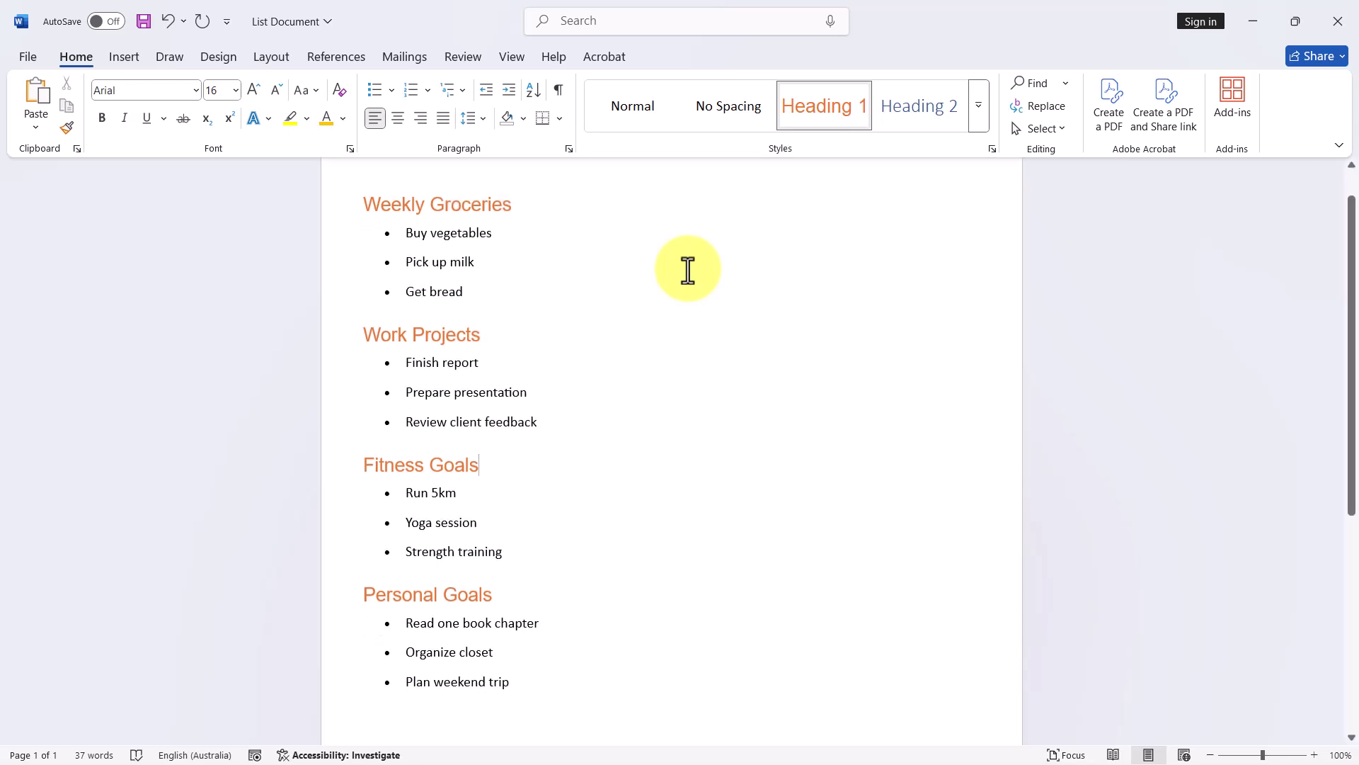
pyautogui.scroll(1, 688, 269)
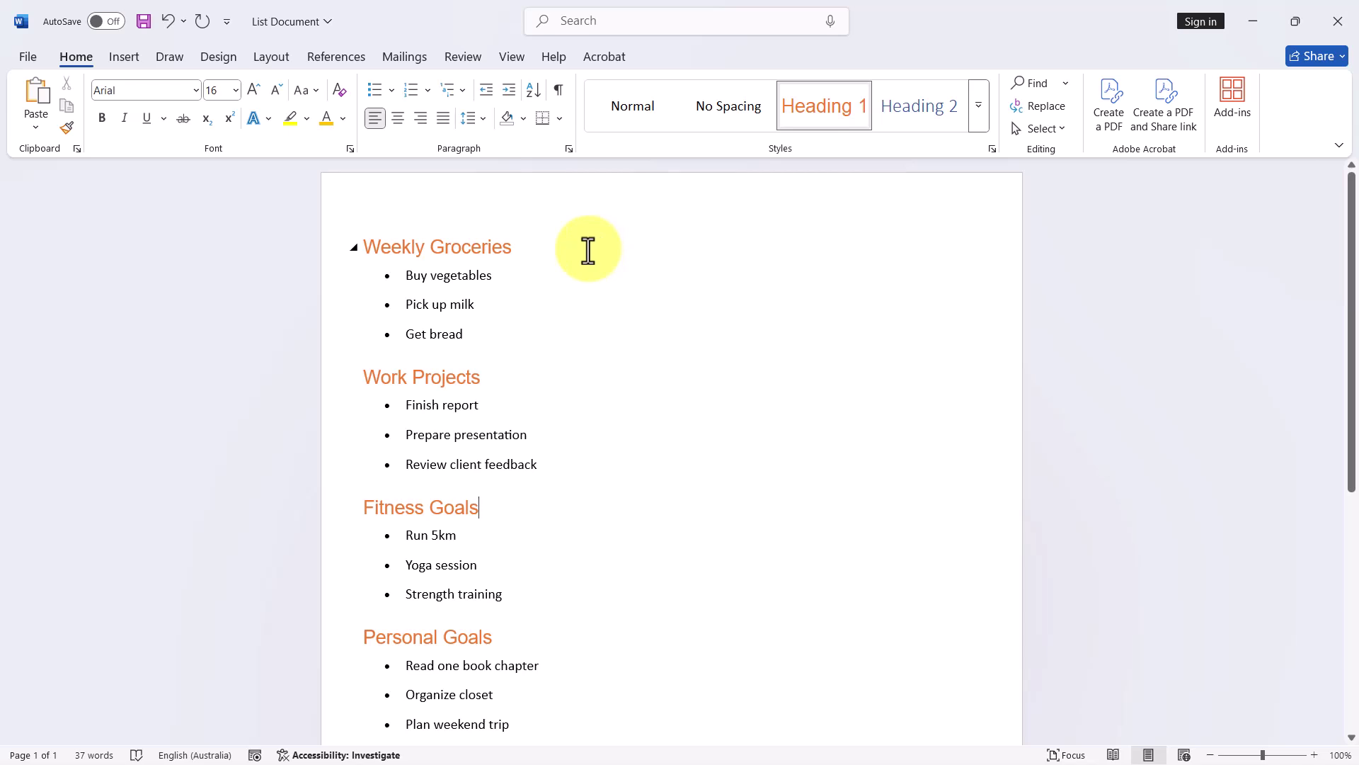
pyautogui.click(511, 58)
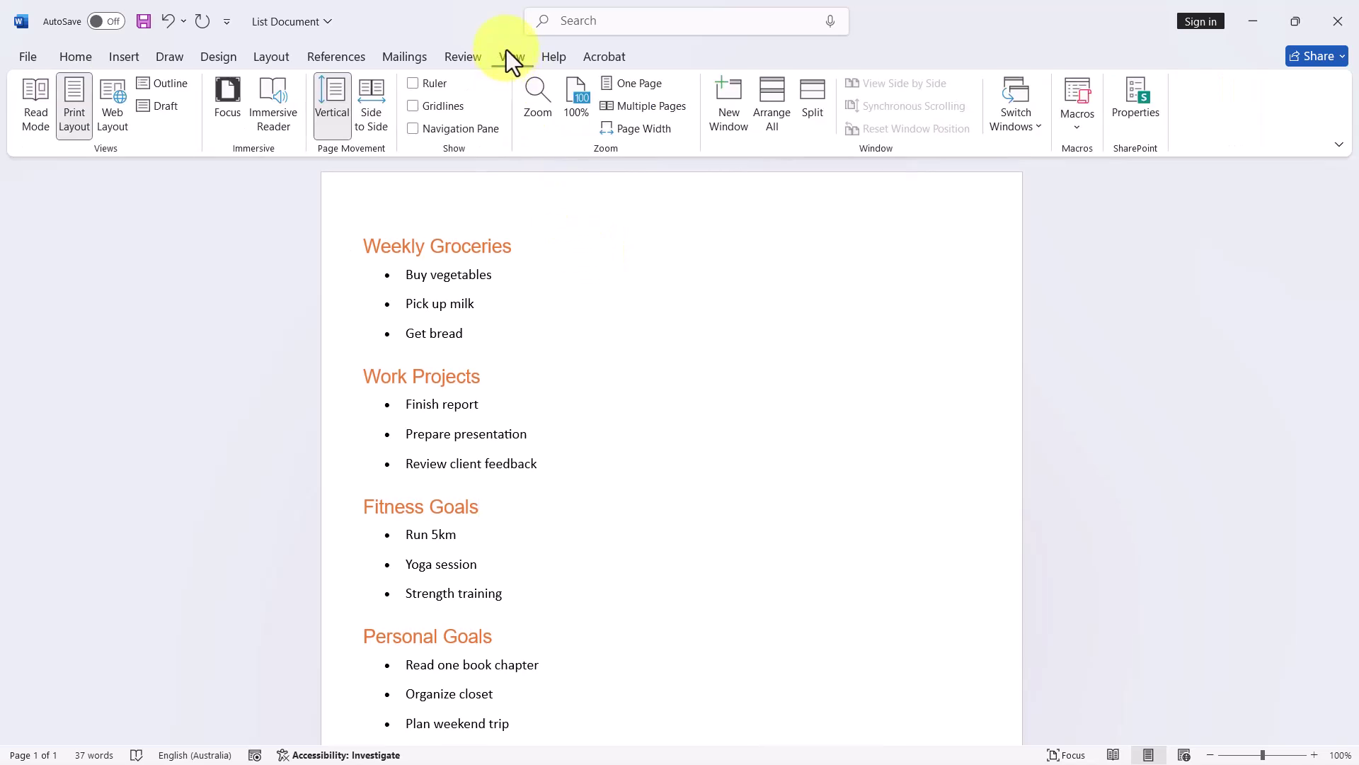
pyautogui.click(414, 131)
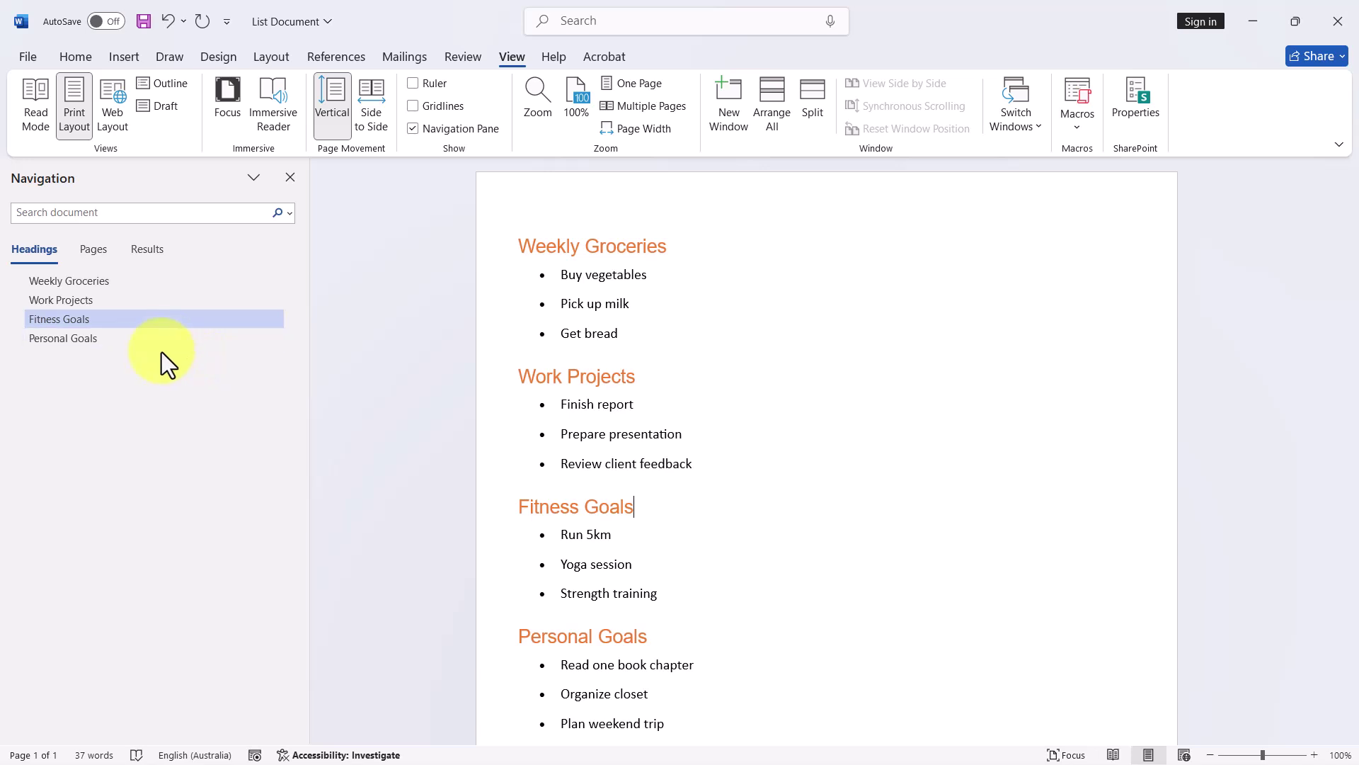
pyautogui.click(138, 283)
pyautogui.click(126, 304)
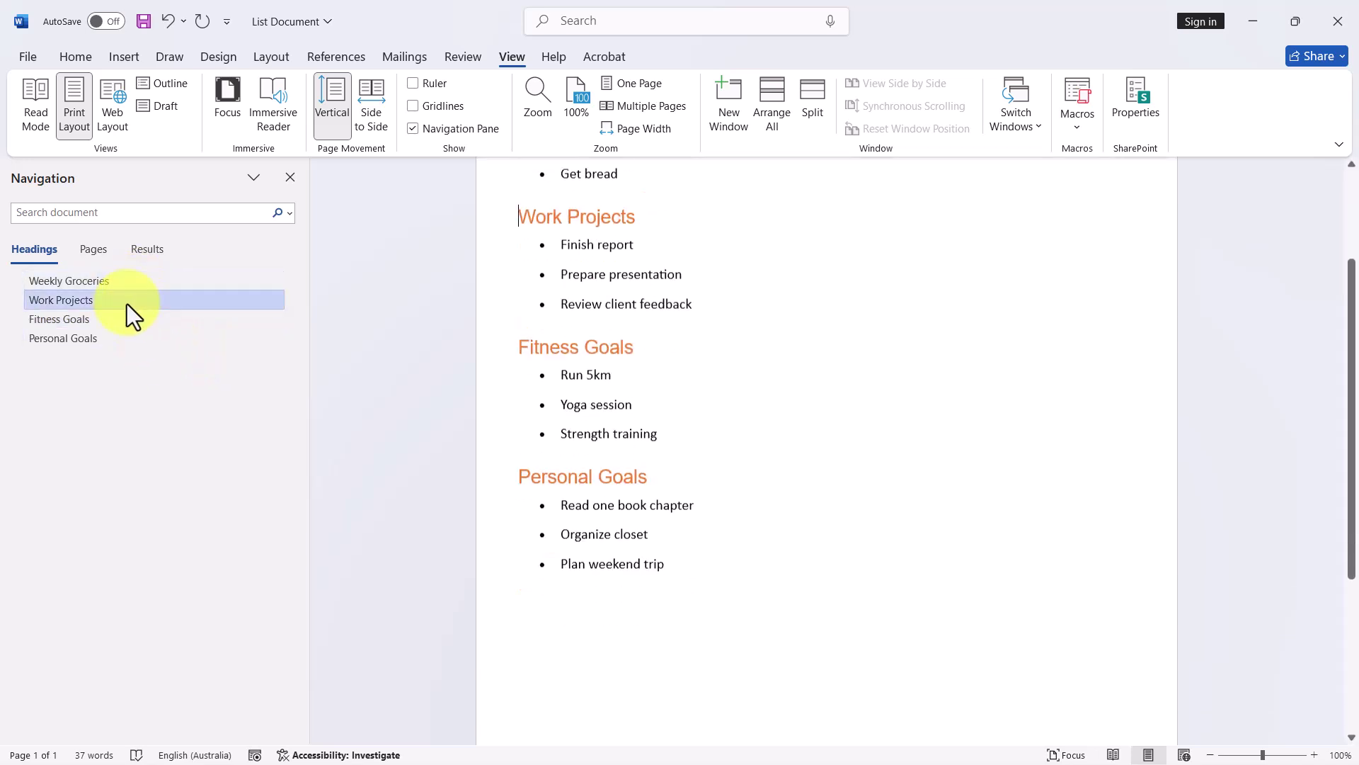
pyautogui.click(120, 320)
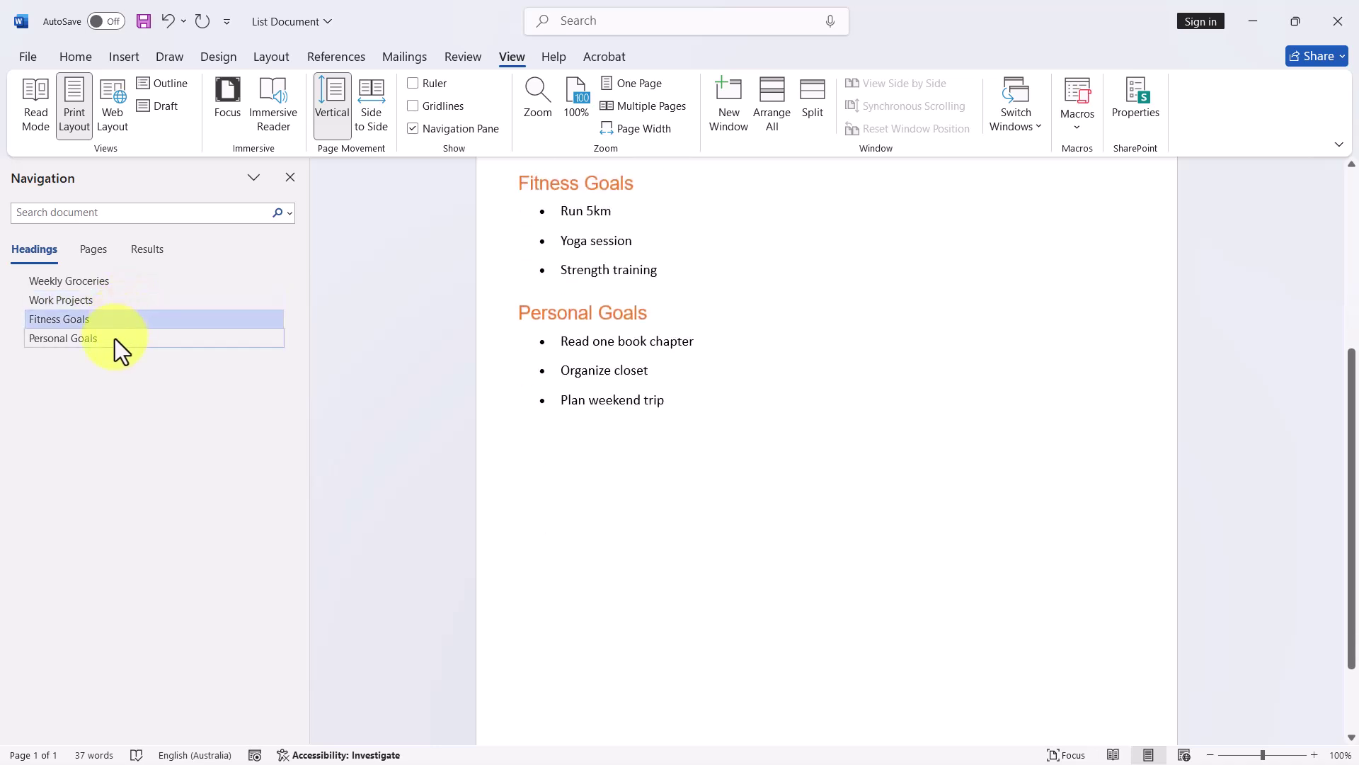
pyautogui.click(117, 337)
pyautogui.click(138, 282)
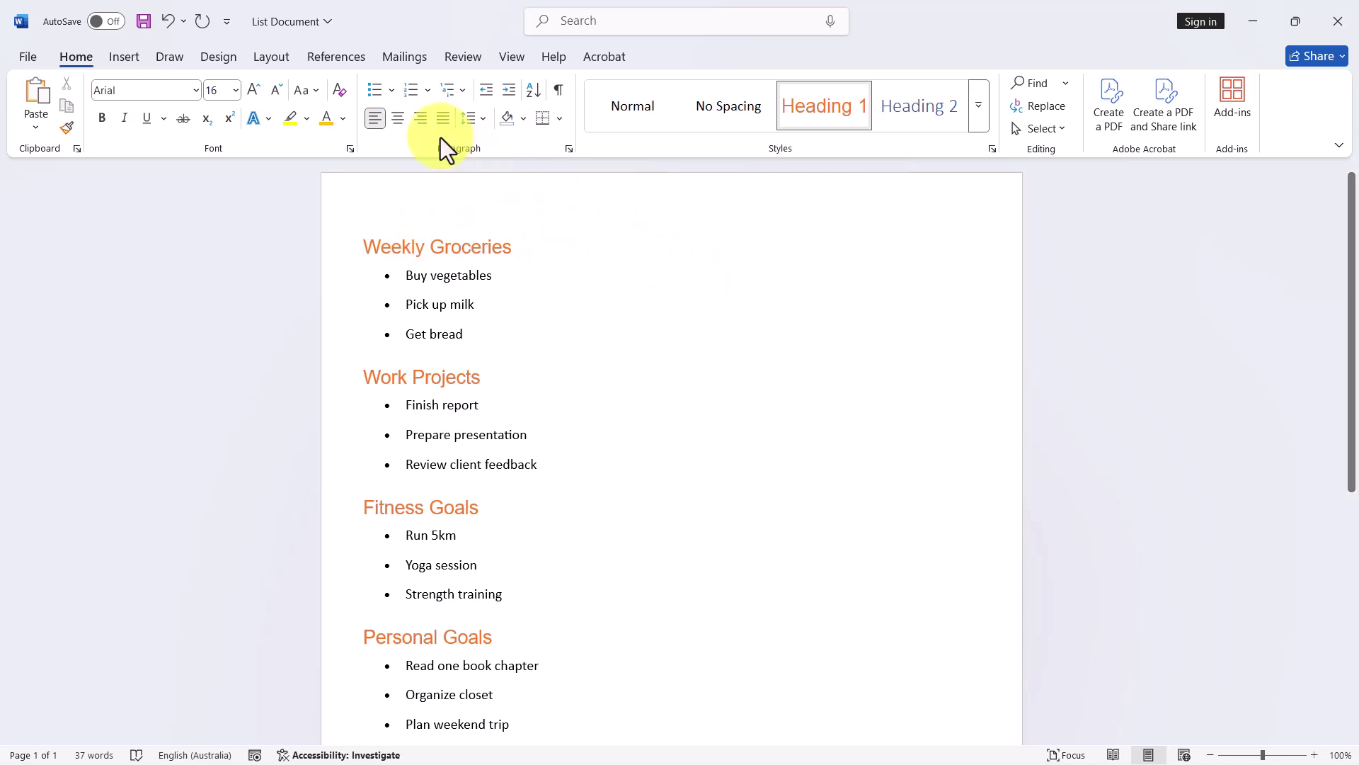
# - Insert an Automatic Table 1 table of contents above the Weekly Groceries heading
pyautogui.click(354, 58)
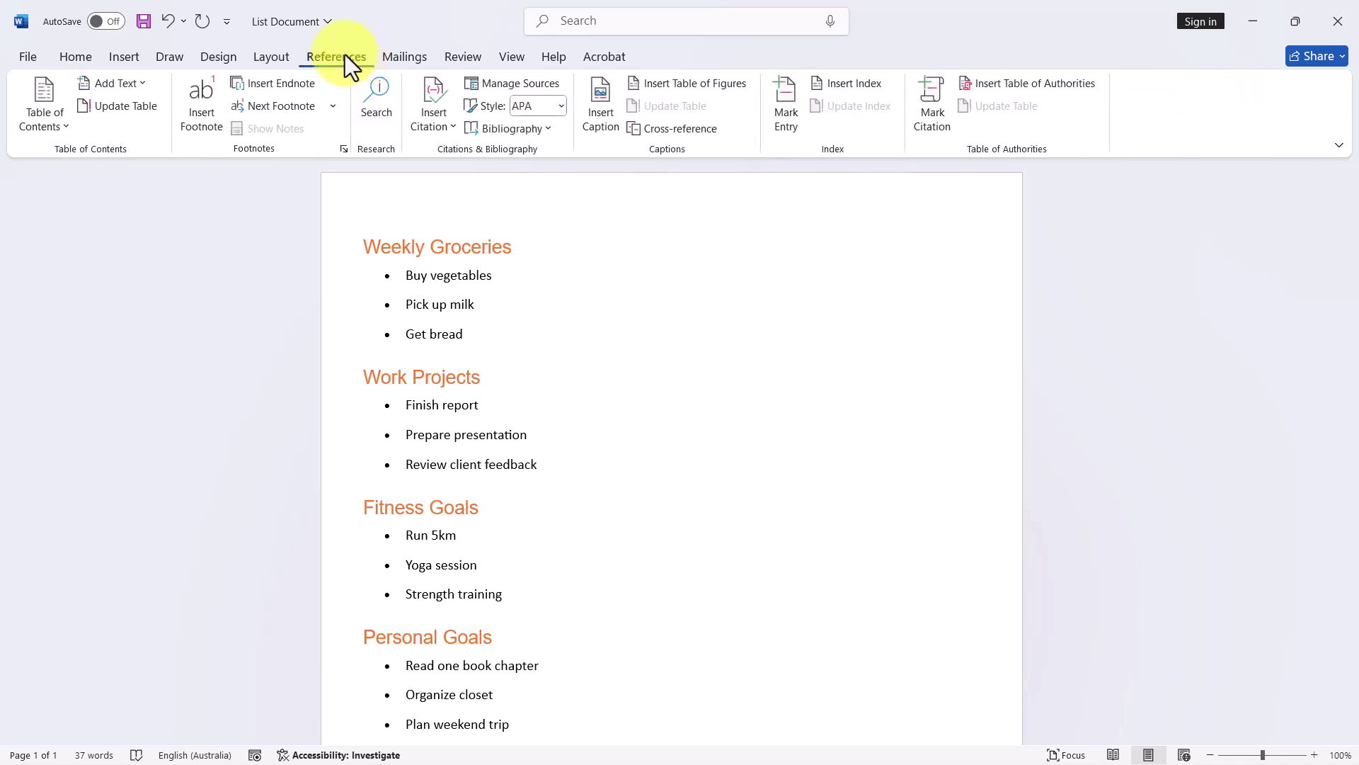
pyautogui.click(62, 125)
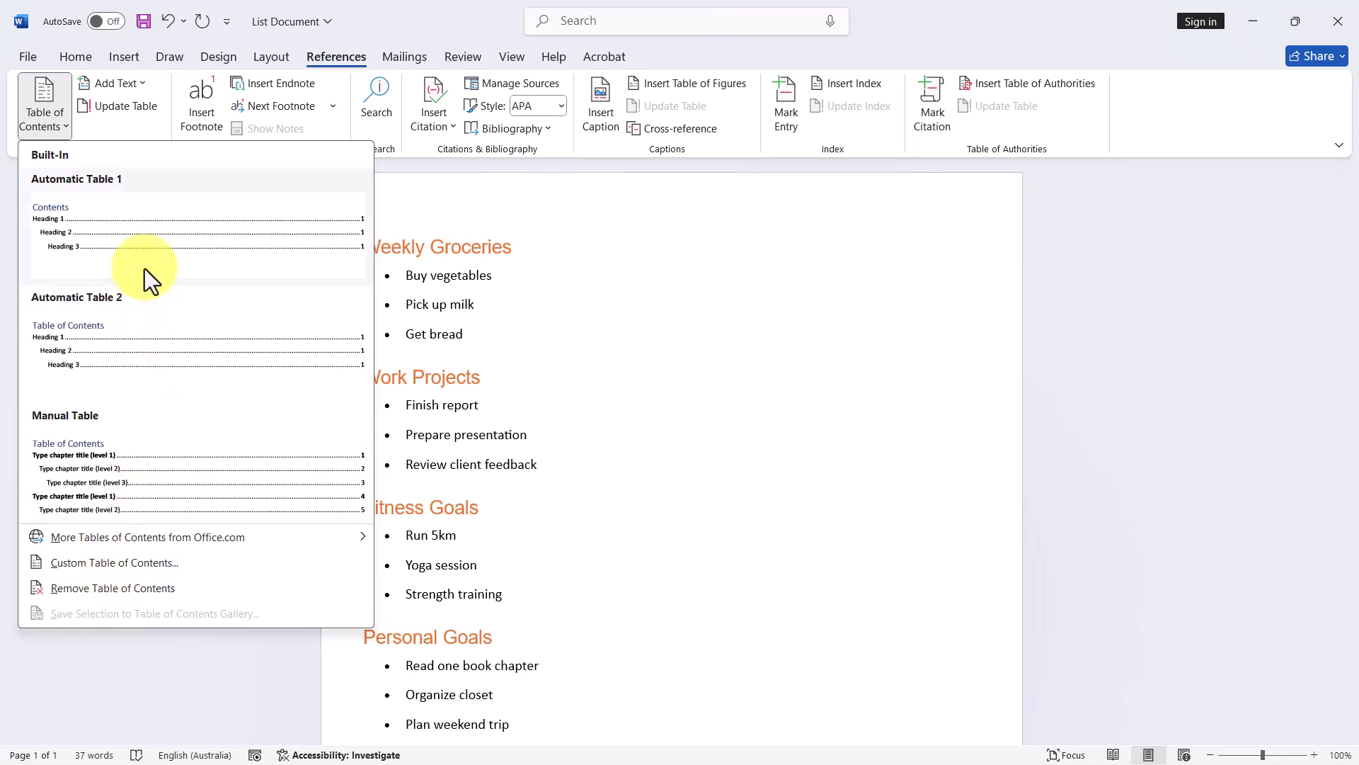
pyautogui.click(152, 220)
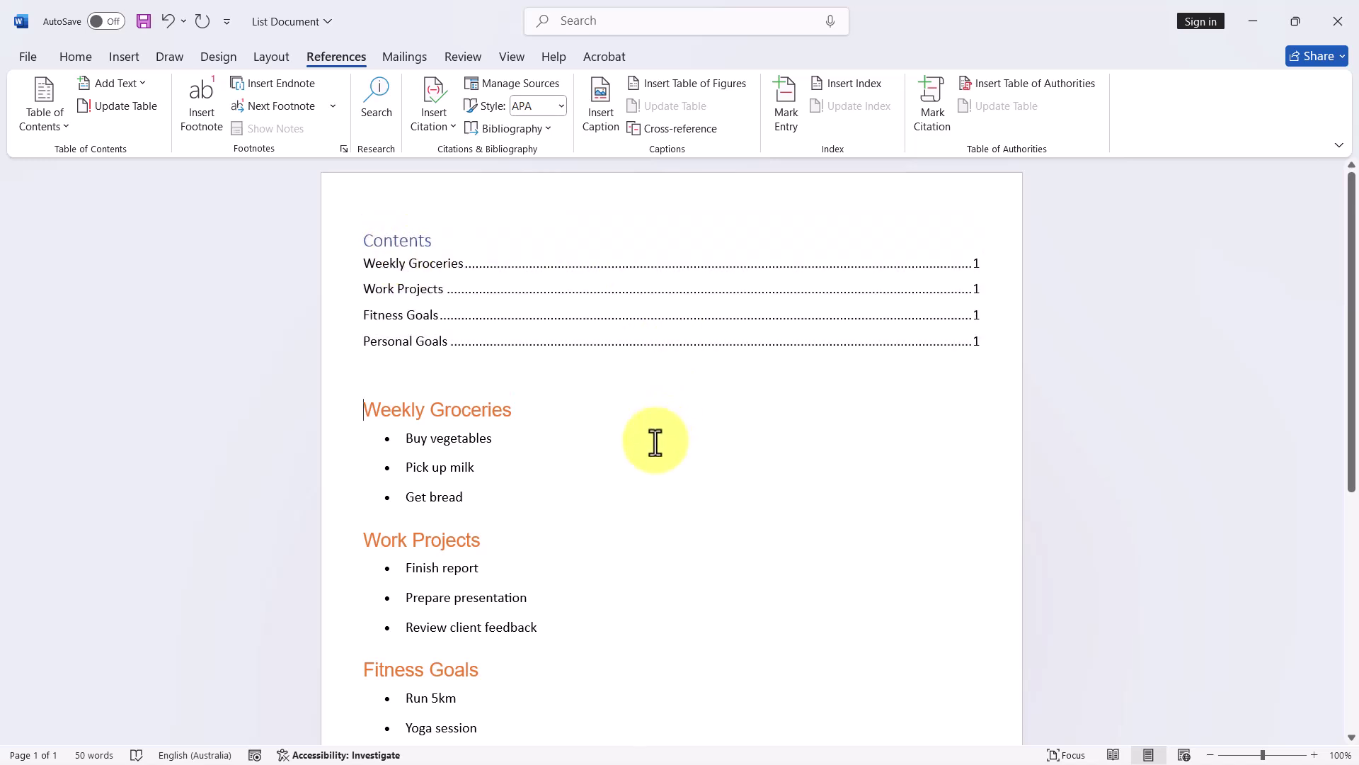
# - Replace the "Fitness Goals" heading text in the document body with "Health & Wellness"
pyautogui.scroll(-1, 650, 434)
pyautogui.scroll(-3, 649, 435)
pyautogui.scroll(4, 641, 430)
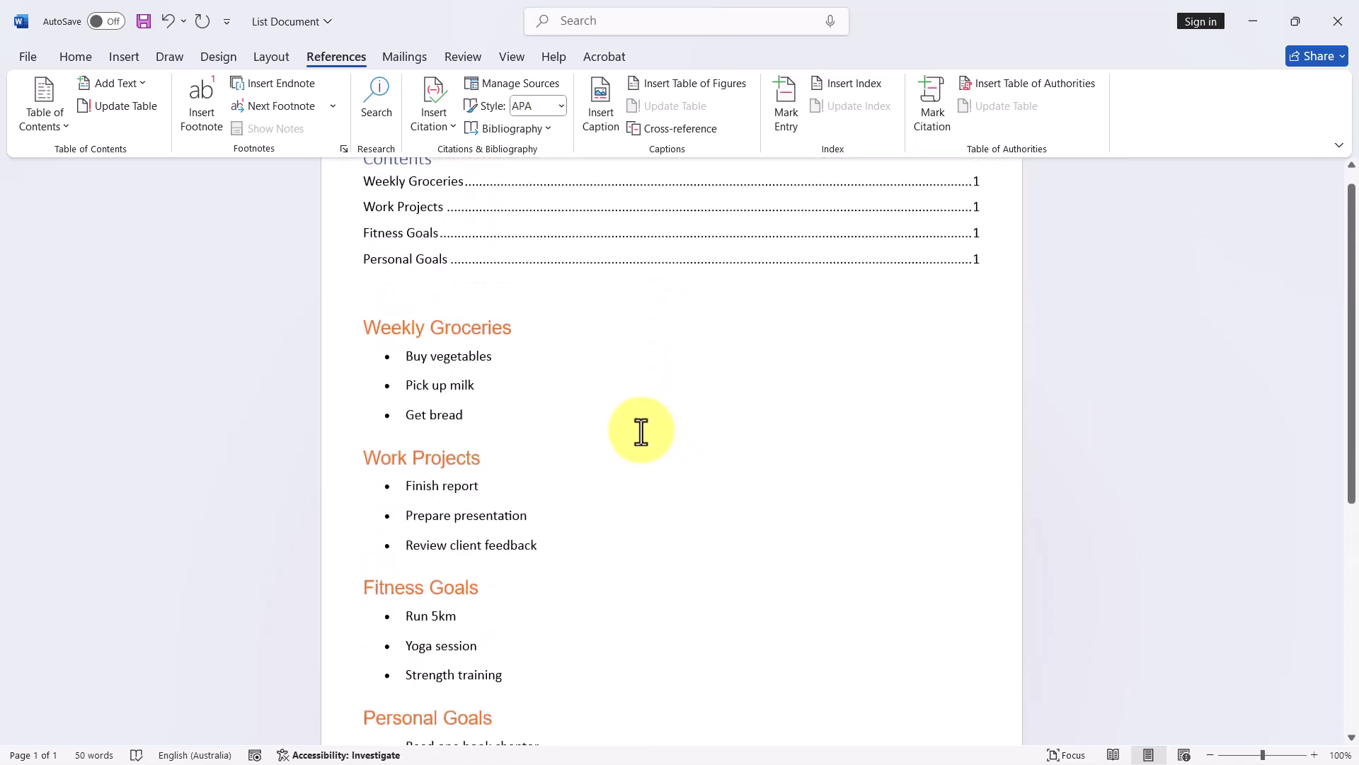
pyautogui.scroll(-1, 641, 431)
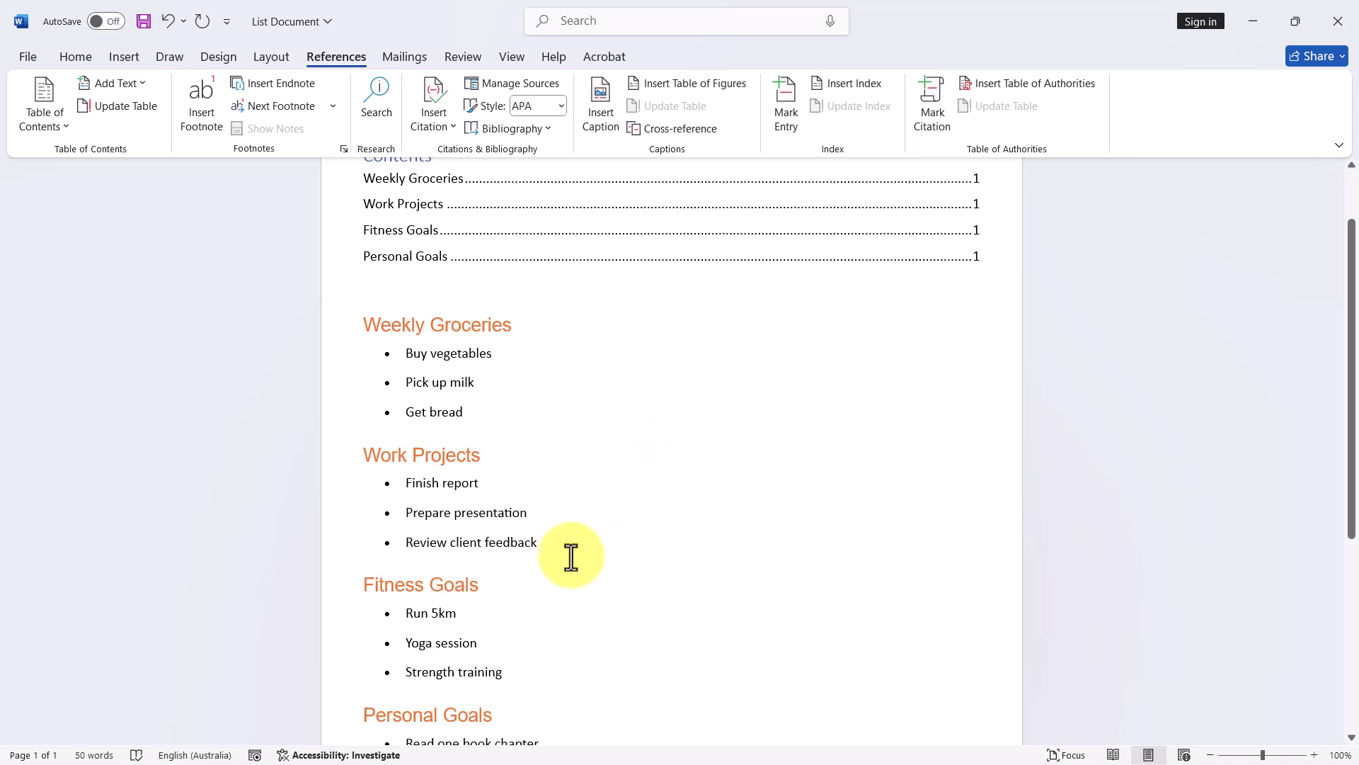
pyautogui.moveTo(446, 585); pyautogui.dragTo(375, 589)
pyautogui.write('Health ')
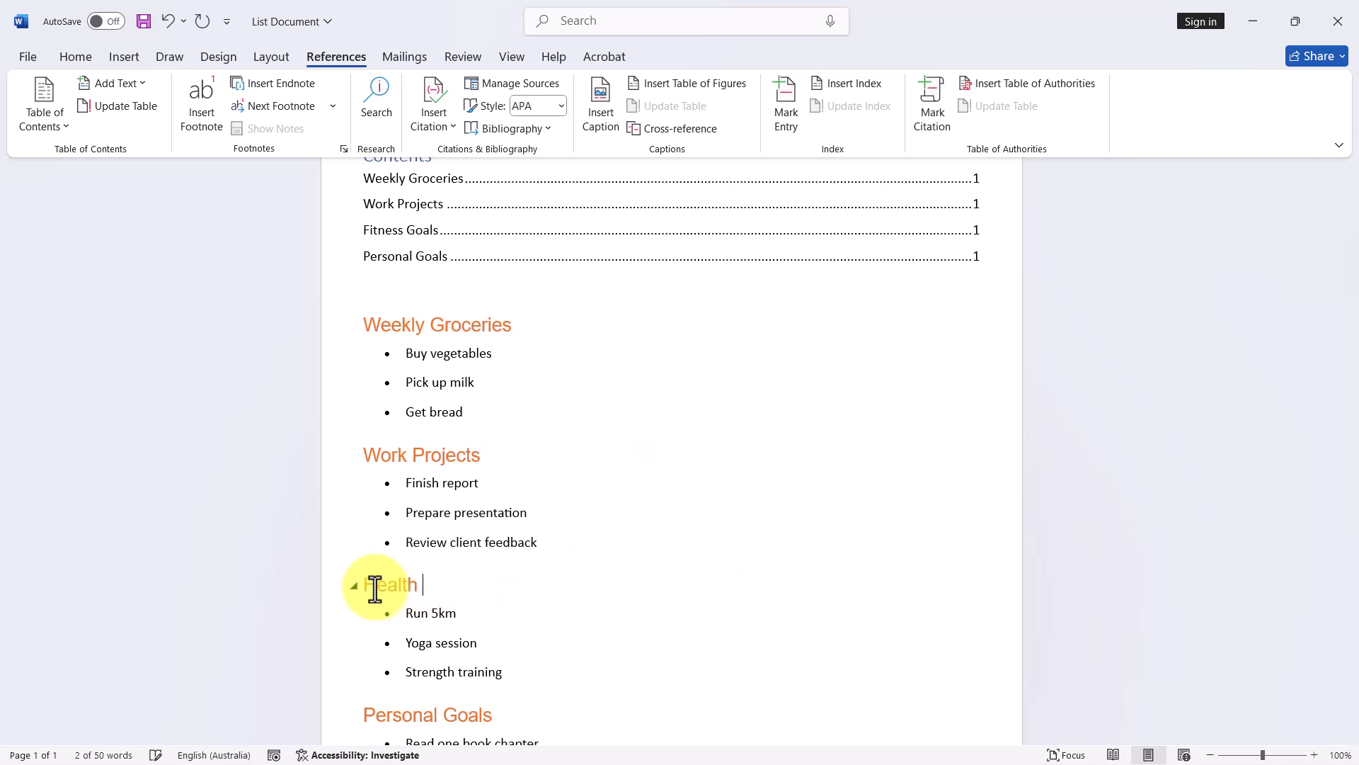
pyautogui.write('& Wellness')
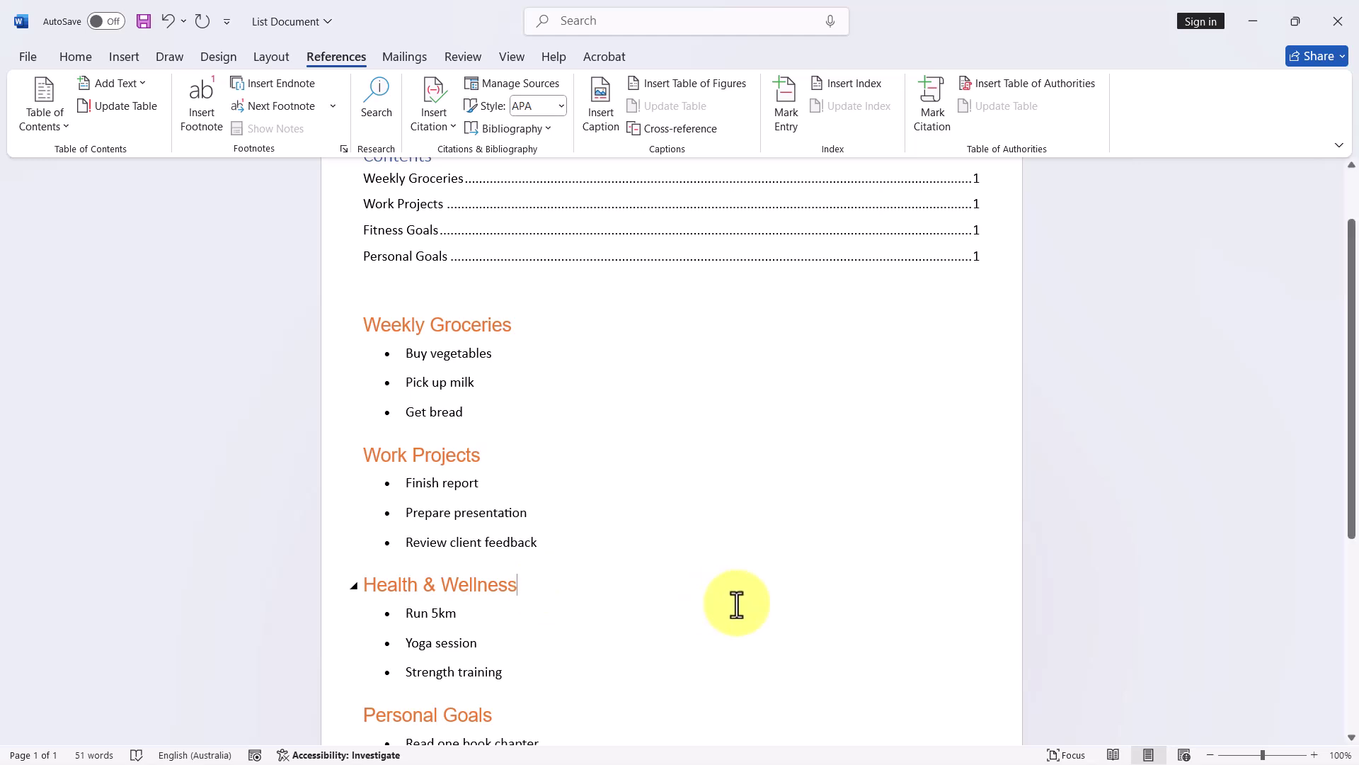
# - Update the table of contents to match the renamed heading and look over the document
pyautogui.scroll(1, 736, 603)
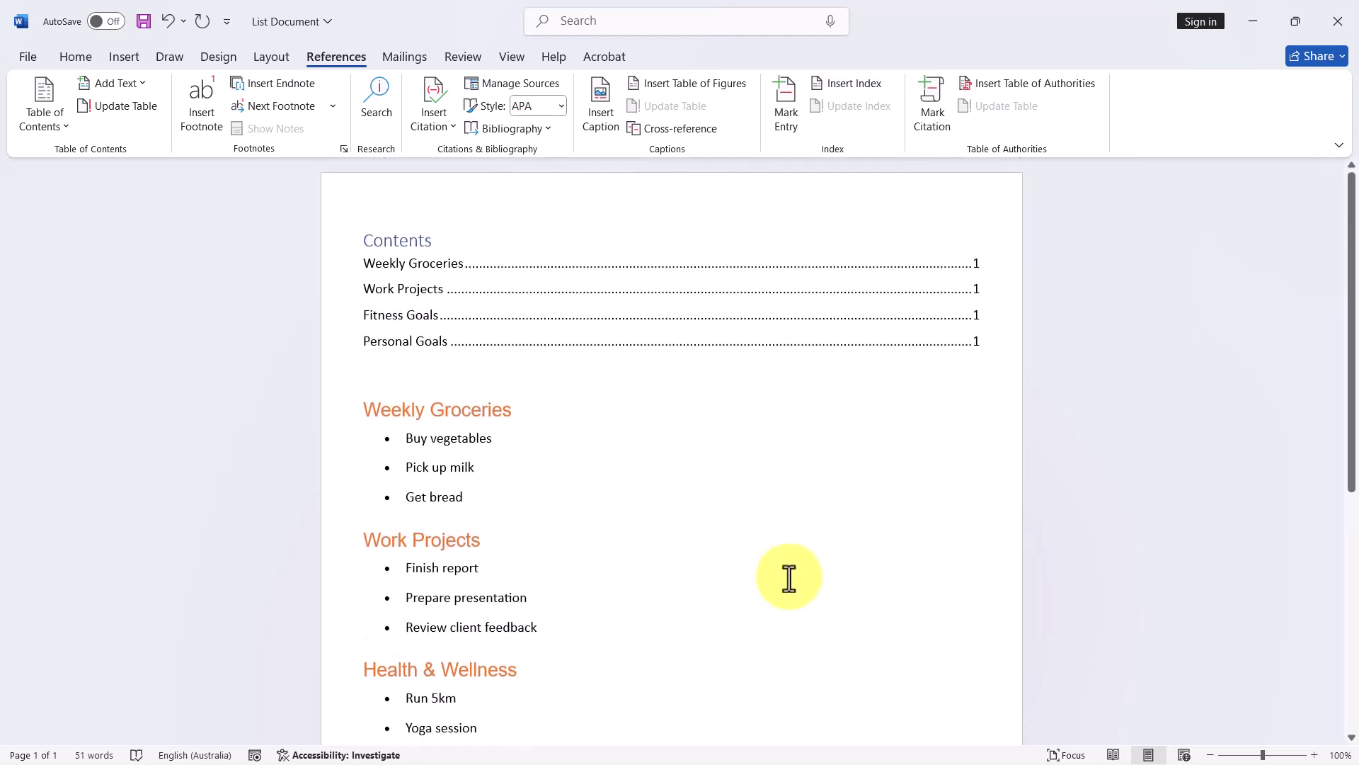
pyautogui.click(1007, 359)
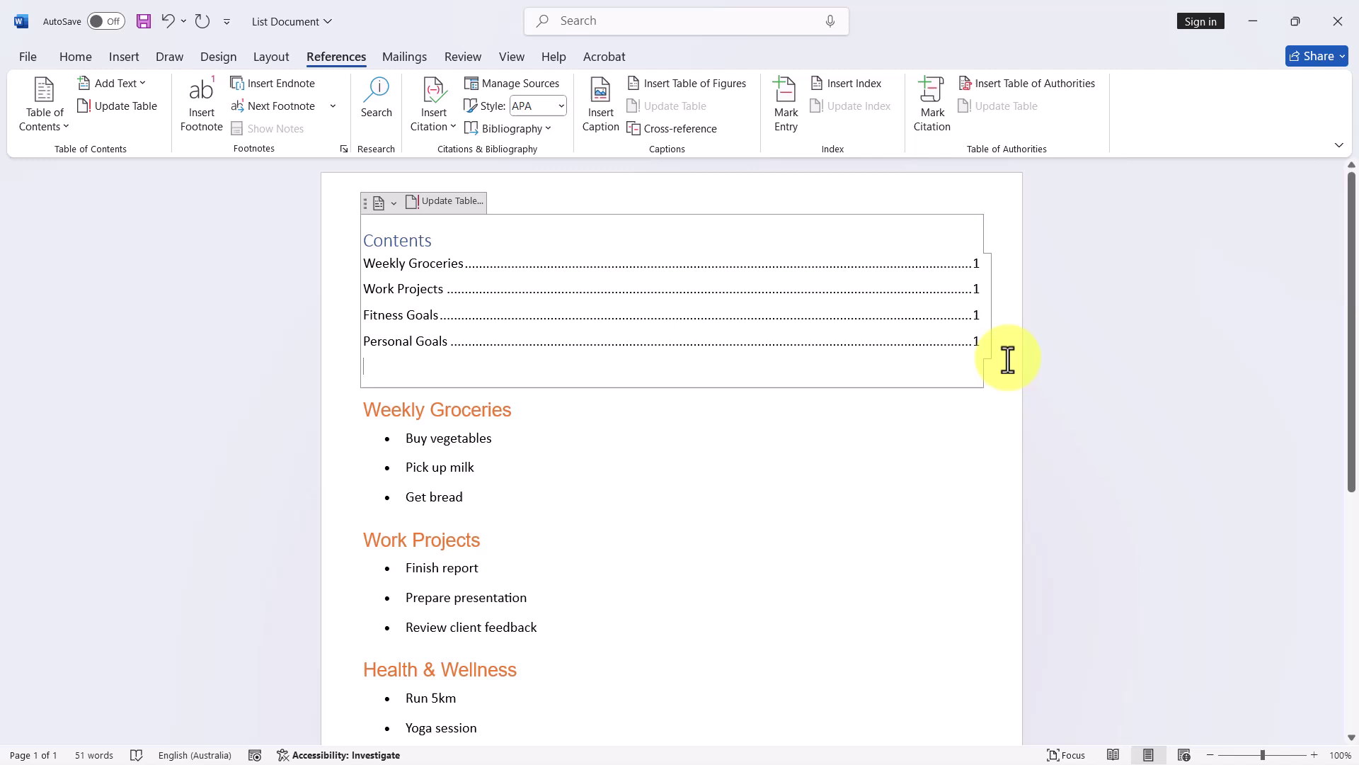
pyautogui.click(446, 201)
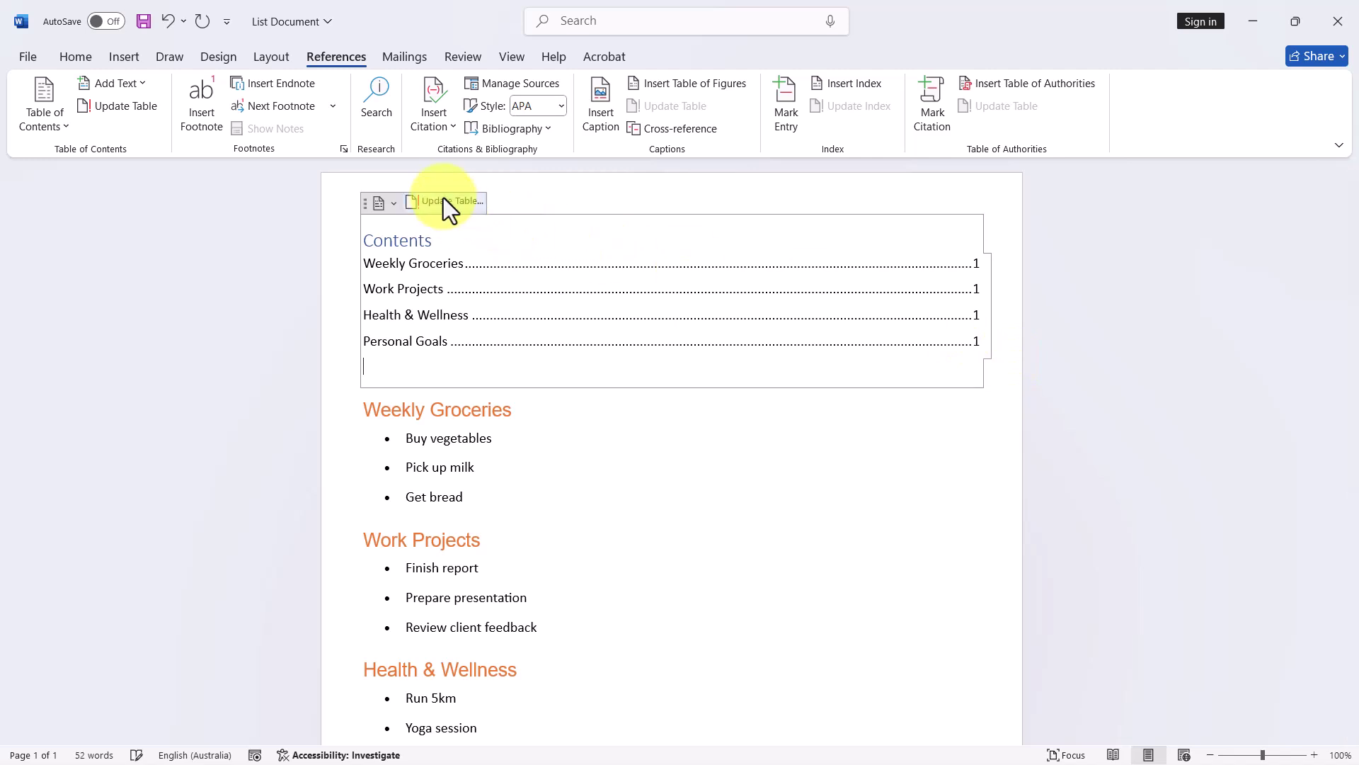
pyautogui.click(884, 481)
pyautogui.scroll(-2, 850, 494)
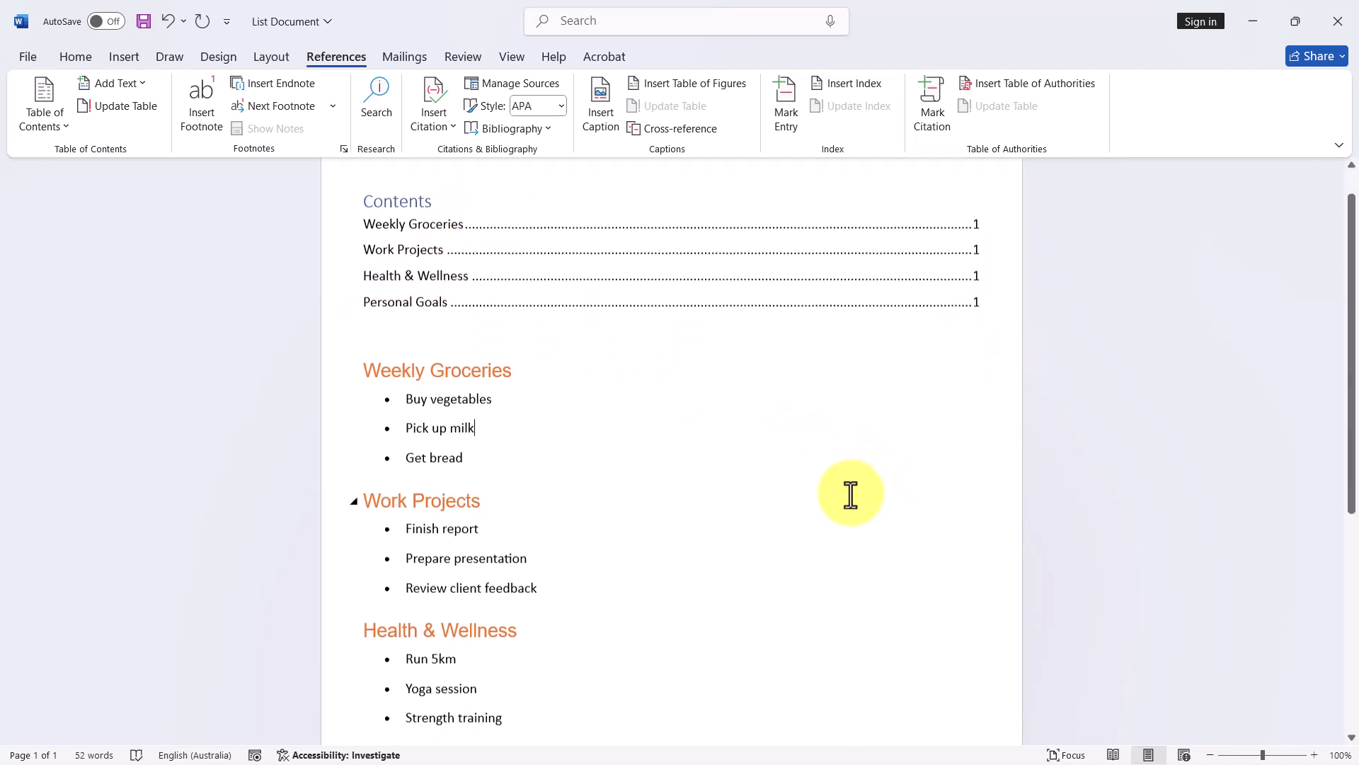
pyautogui.scroll(2, 850, 494)
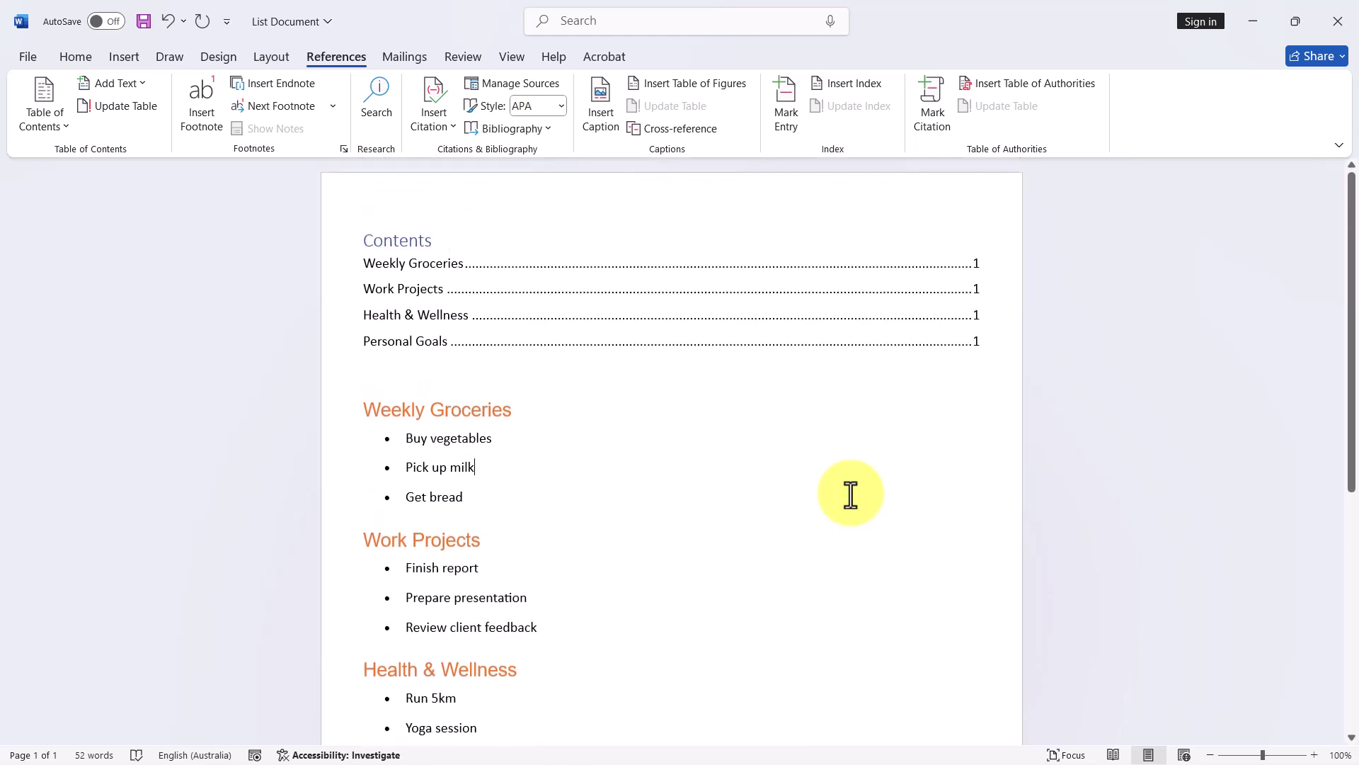